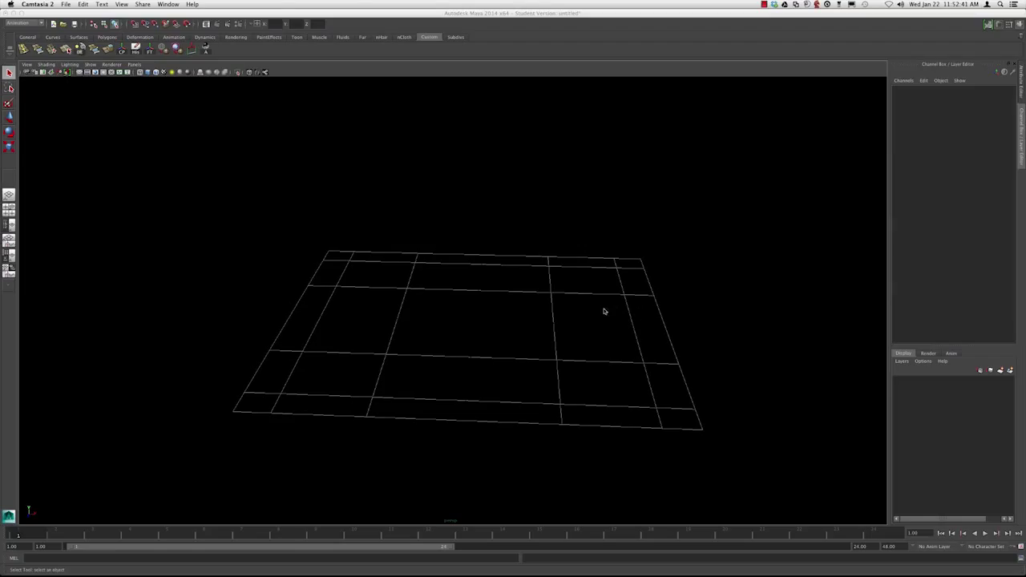
Orbit the empty grid into a diamond-shaped view
left_click(593, 318)
left_click_drag(593, 318, 689, 322, "alt")
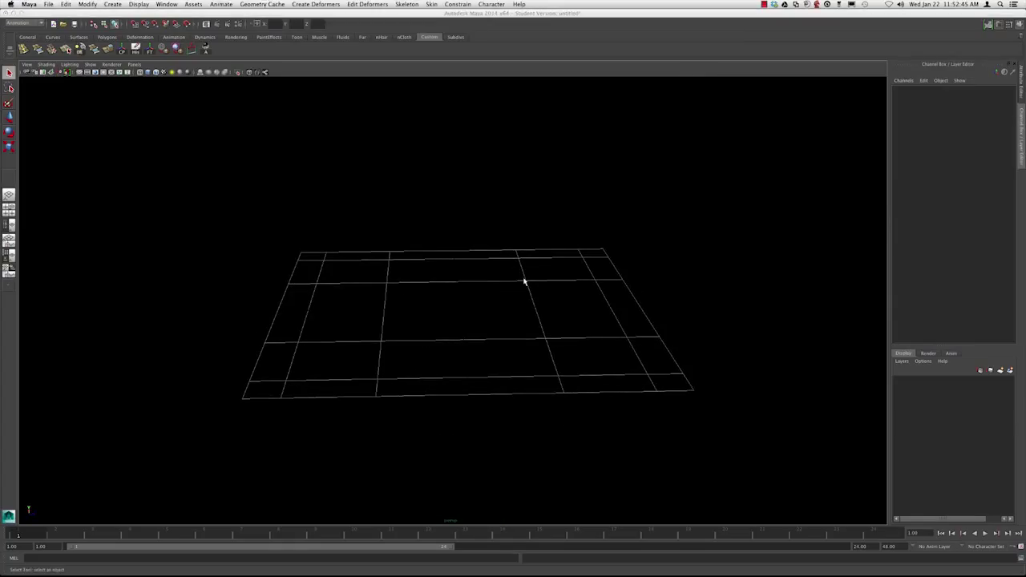
left_click(443, 140)
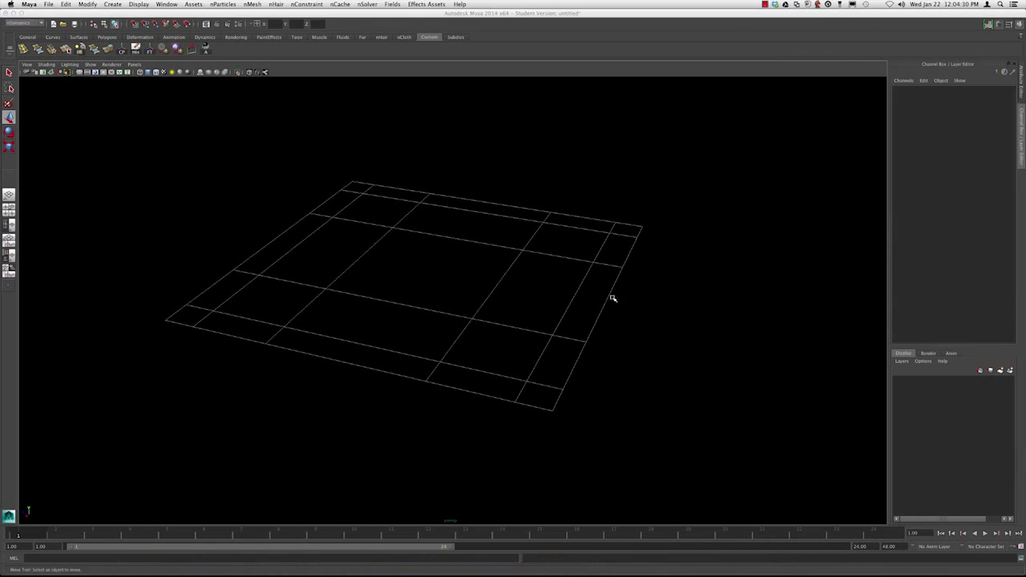
left_click_drag(555, 299, 534, 297, "alt")
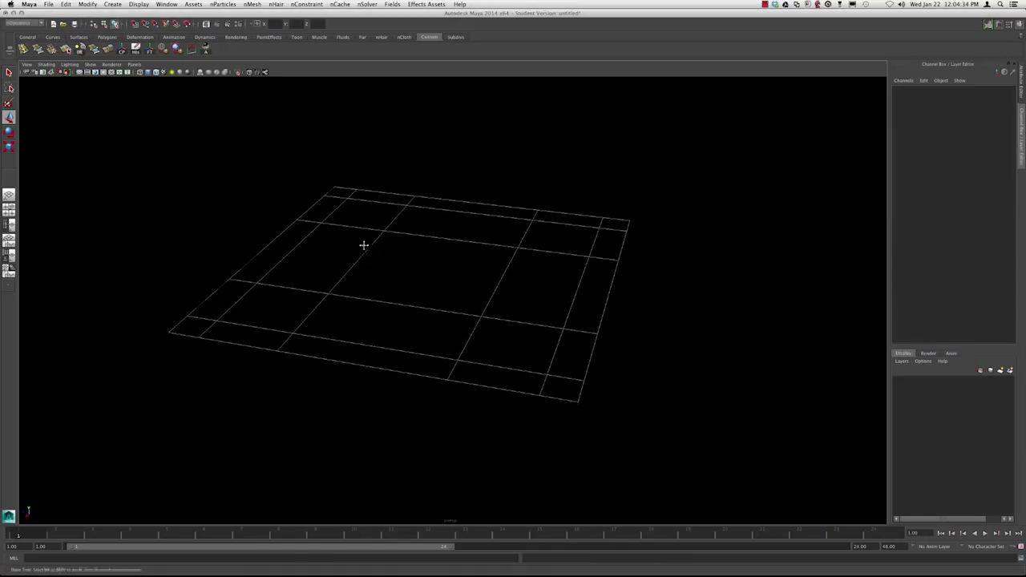
left_click_drag(362, 243, 382, 255, "alt")
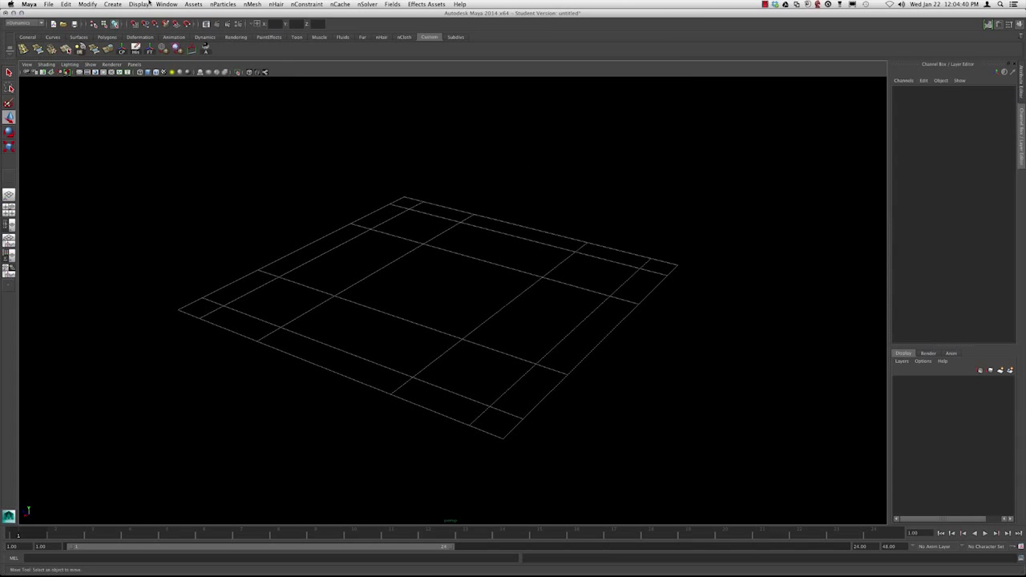
Create a polygon cube at the centre of the grid
left_click(112, 4)
mouse_move(160, 29)
left_click(228, 38)
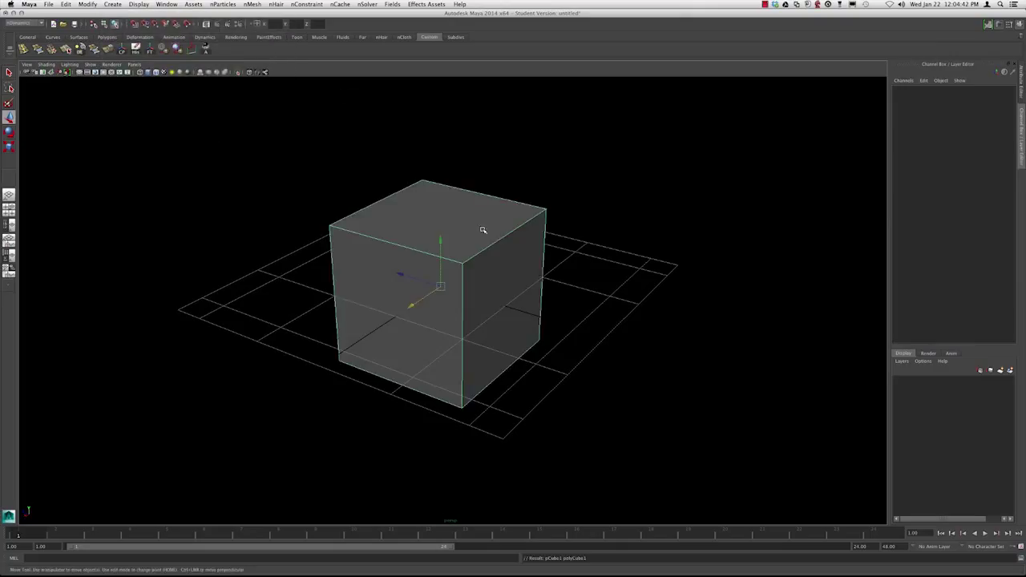
Deselect the new cube and tumble to elevated, underside and lower views of it
left_click_drag(389, 290, 386, 259, "alt")
left_click(390, 213)
left_click_drag(478, 290, 417, 295, "alt")
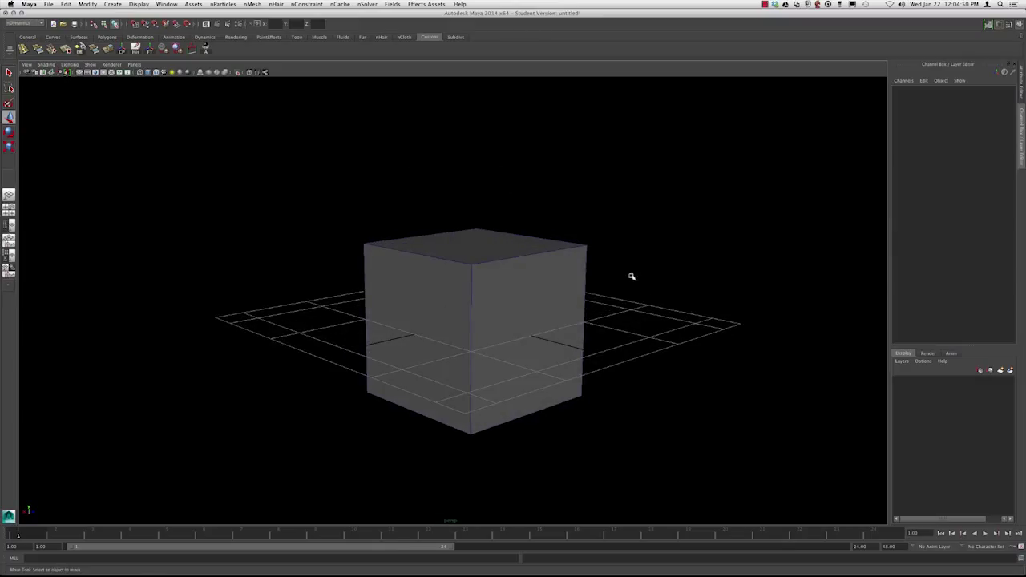
left_click_drag(644, 289, 693, 267, "alt")
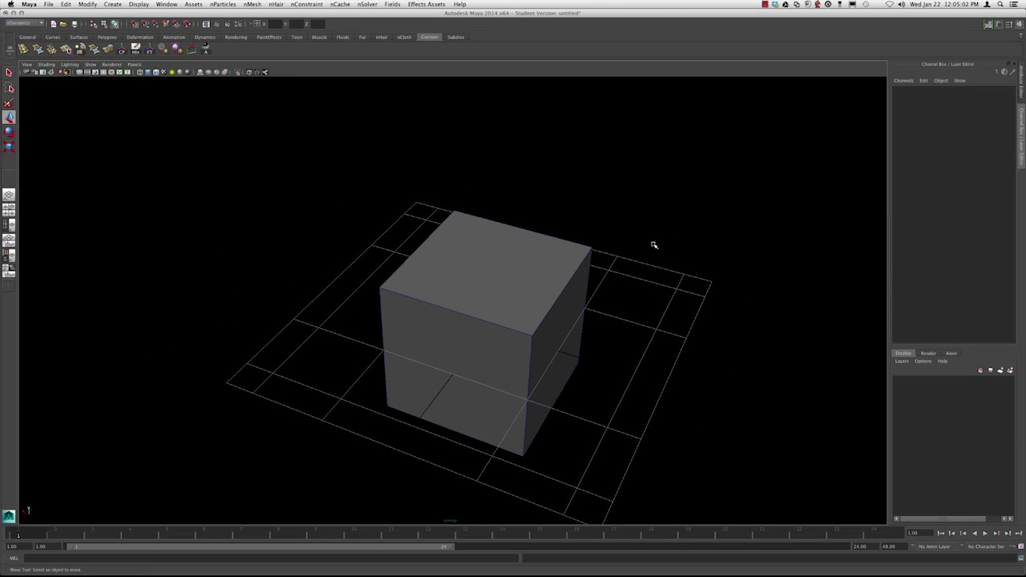
middle_click_drag(678, 248, 654, 249, "alt")
mouse_move(655, 248)
left_mouse_down("alt")
mouse_move(673, 225)
mouse_move(671, 257)
mouse_move(690, 227)
mouse_move(634, 251)
left_mouse_up("alt")
Zoom, pan, dolly and orbit around the cube, then show the camera tools list
scroll(570, 267, "up", 3)
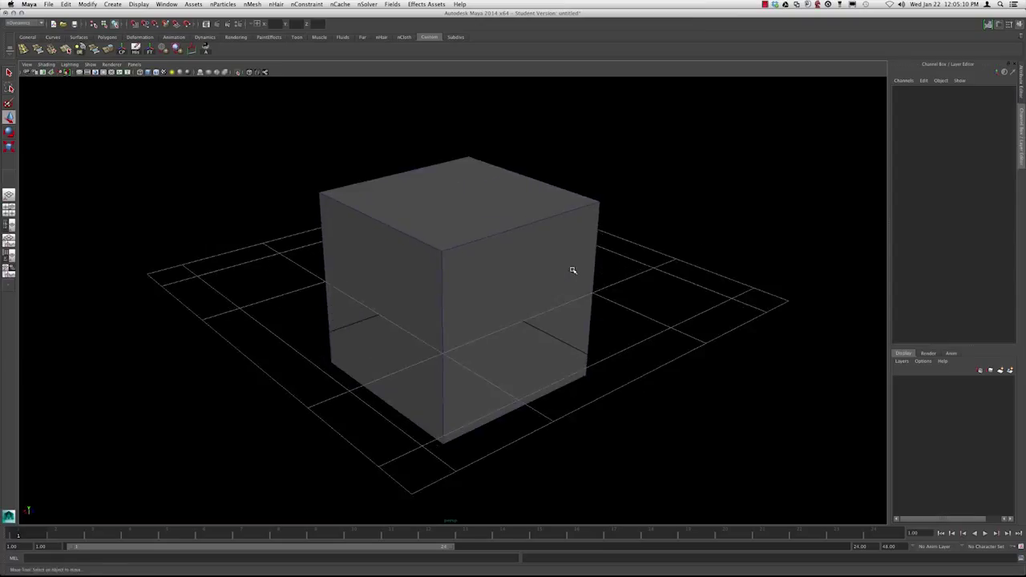
scroll(578, 267, "down", 3)
middle_click_drag(606, 249, 629, 274, "alt")
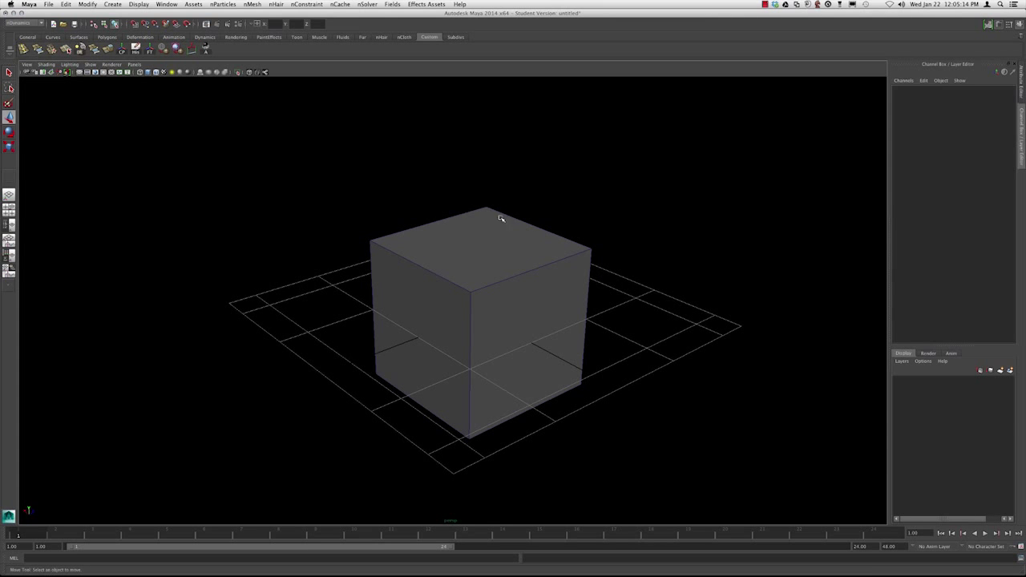
mouse_move(419, 229)
right_mouse_down("alt")
mouse_move(671, 265)
mouse_move(305, 194)
mouse_move(593, 222)
mouse_move(211, 206)
mouse_move(417, 238)
mouse_move(616, 250)
mouse_move(243, 217)
mouse_move(486, 235)
mouse_move(429, 225)
right_mouse_up("alt")
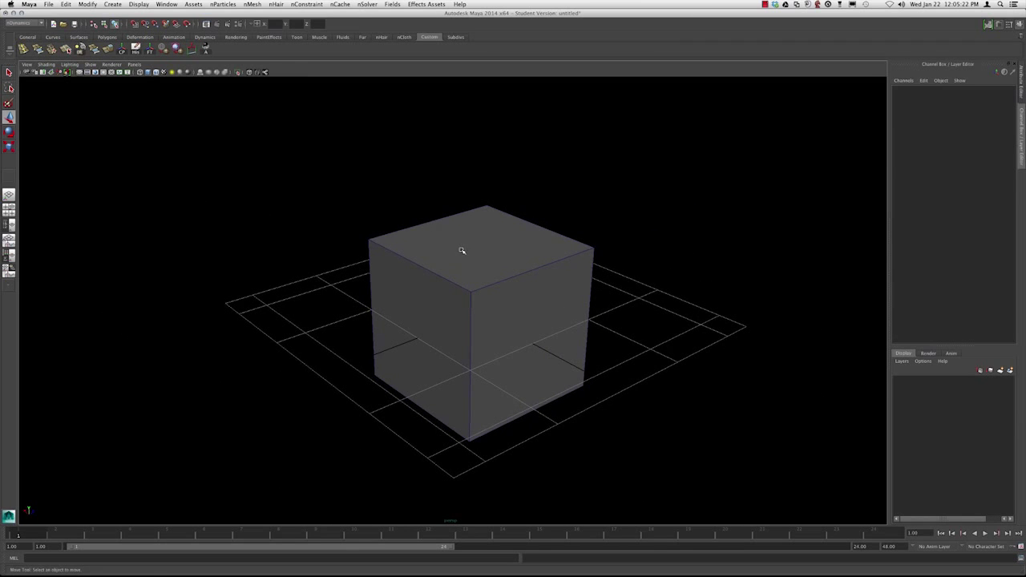
left_click_drag(465, 251, 405, 236, "alt")
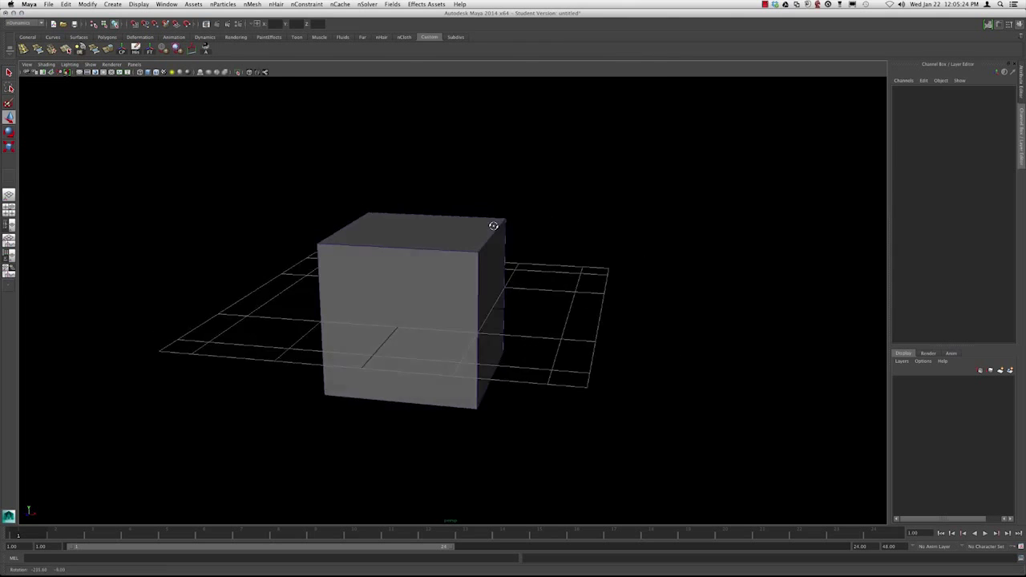
middle_click_drag(405, 237, 402, 239, "alt")
left_click_drag(402, 239, 319, 275, "alt")
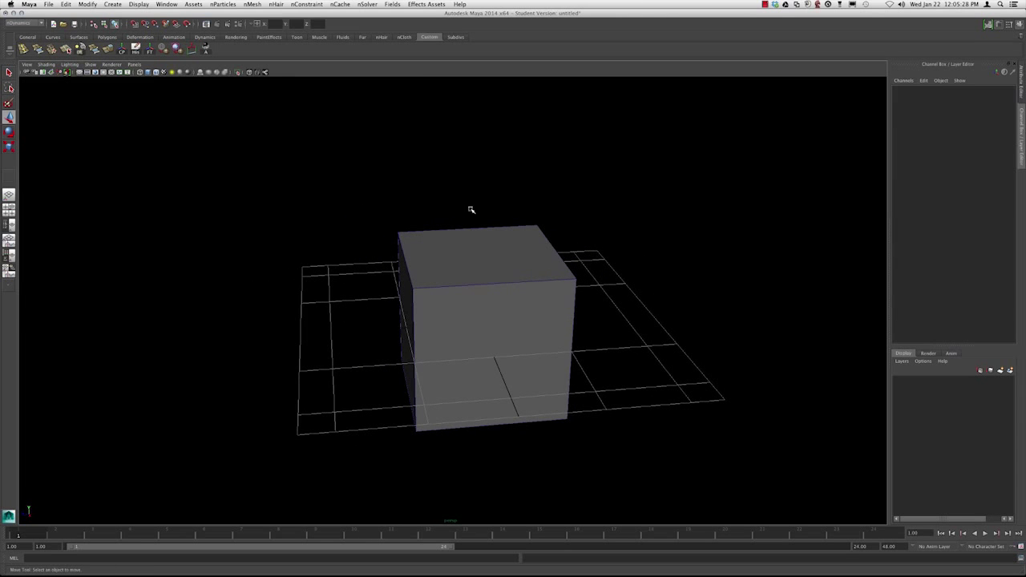
left_click_drag(465, 252, 502, 252, "alt")
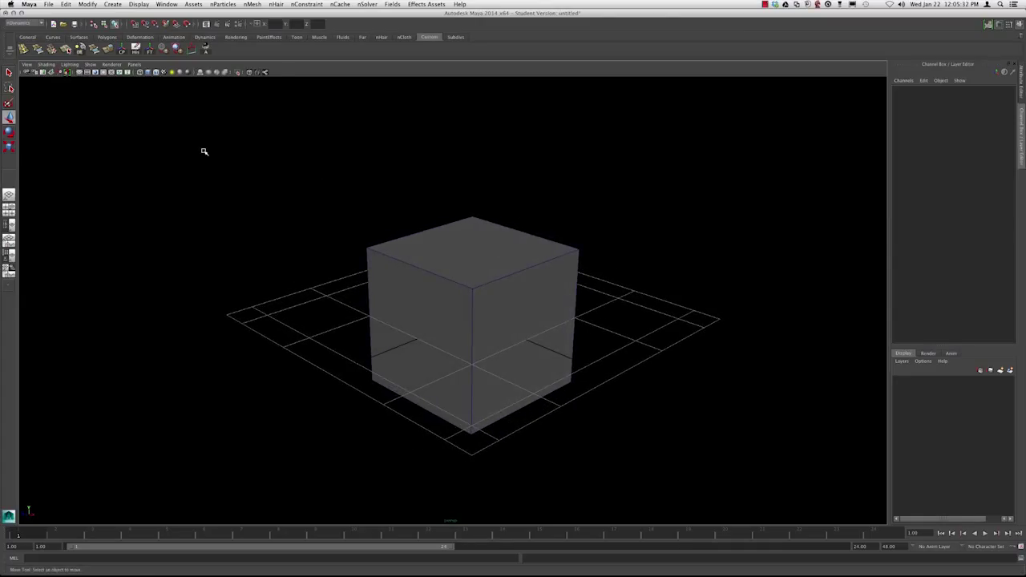
left_click(27, 65)
mouse_move(59, 187)
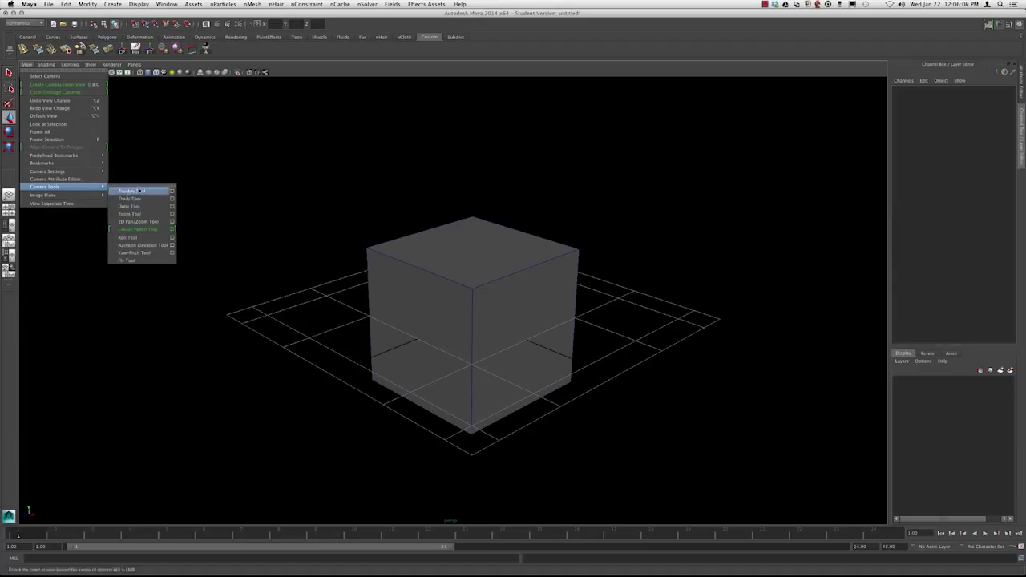
left_click(322, 181)
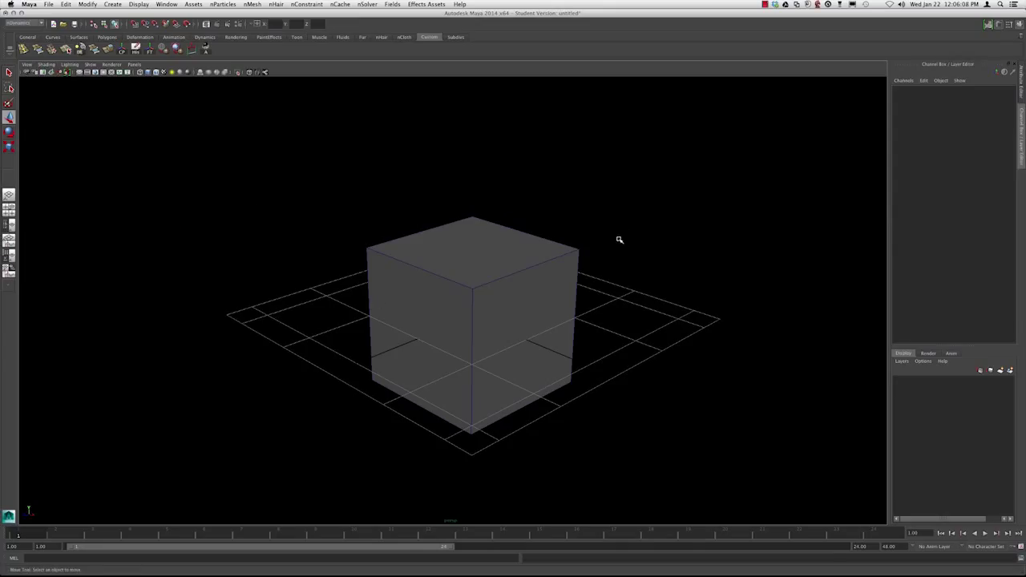
left_click_drag(454, 275, 288, 254, "alt")
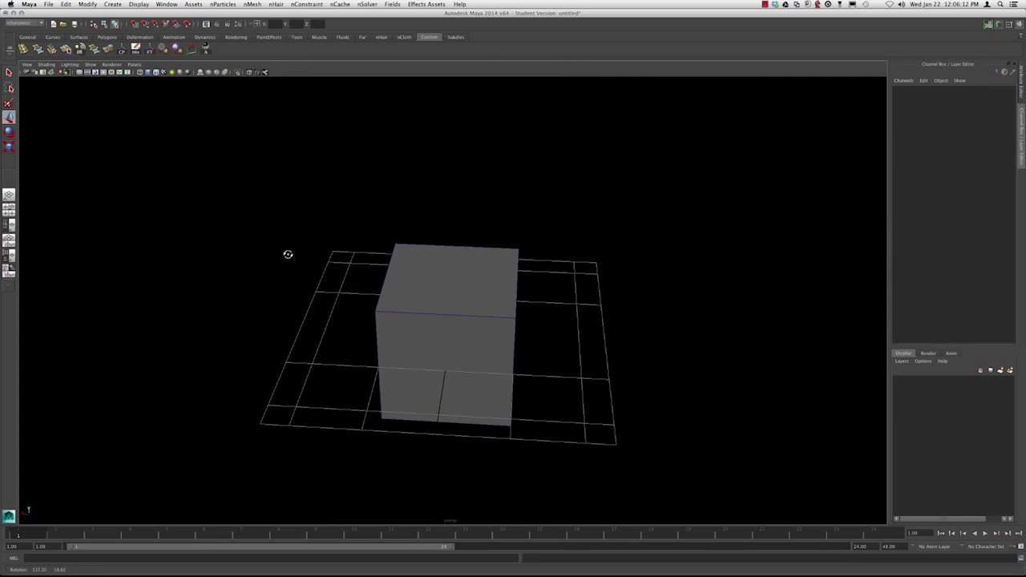
left_click_drag(369, 305, 543, 322, "alt")
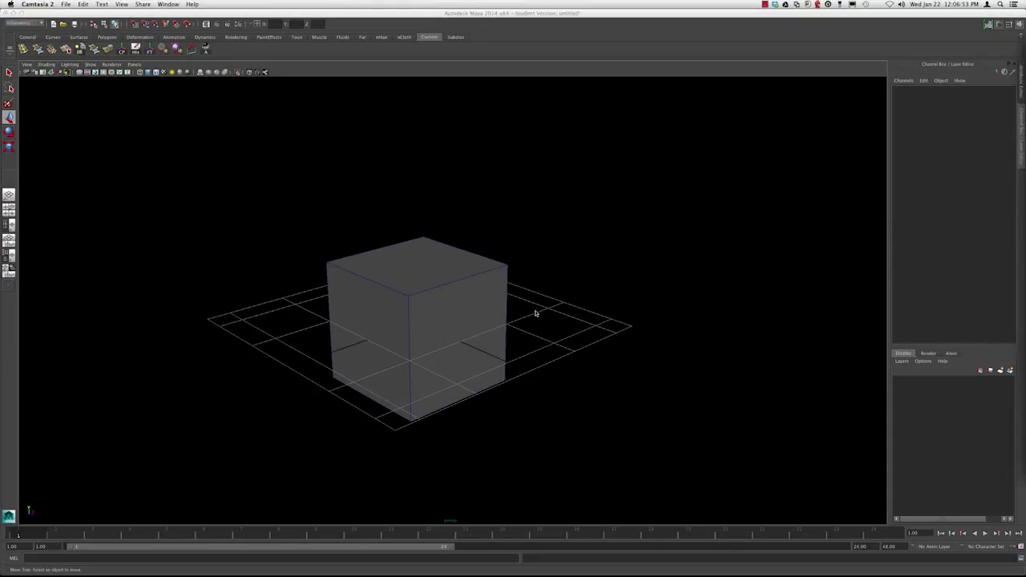
left_click_drag(461, 342, 552, 267, "alt")
left_click_drag(231, 326, 270, 238, "alt")
middle_click_drag(309, 229, 334, 239, "alt")
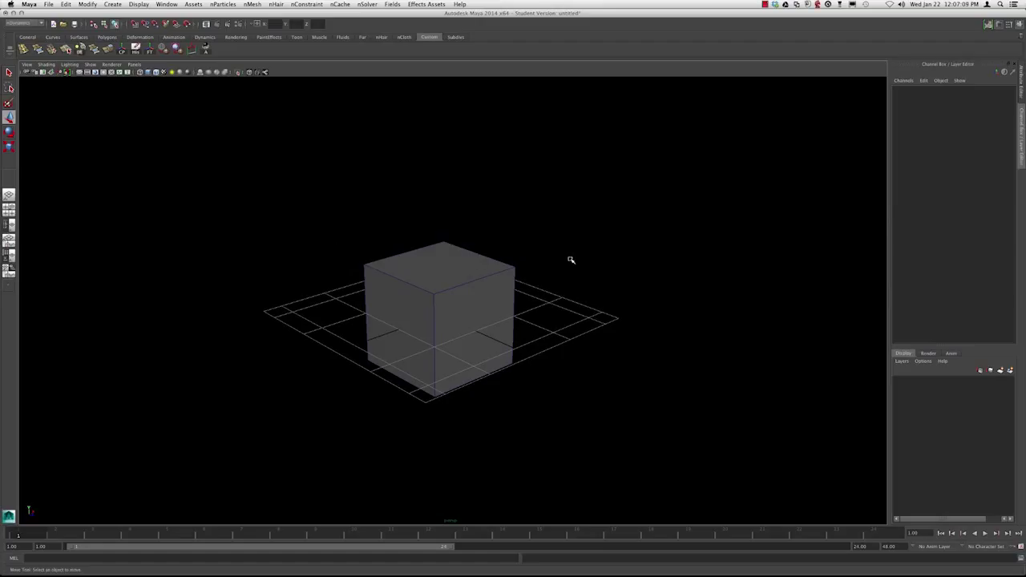
Switch to four views and turn on shaded display (5) in top, front and side
key("space")
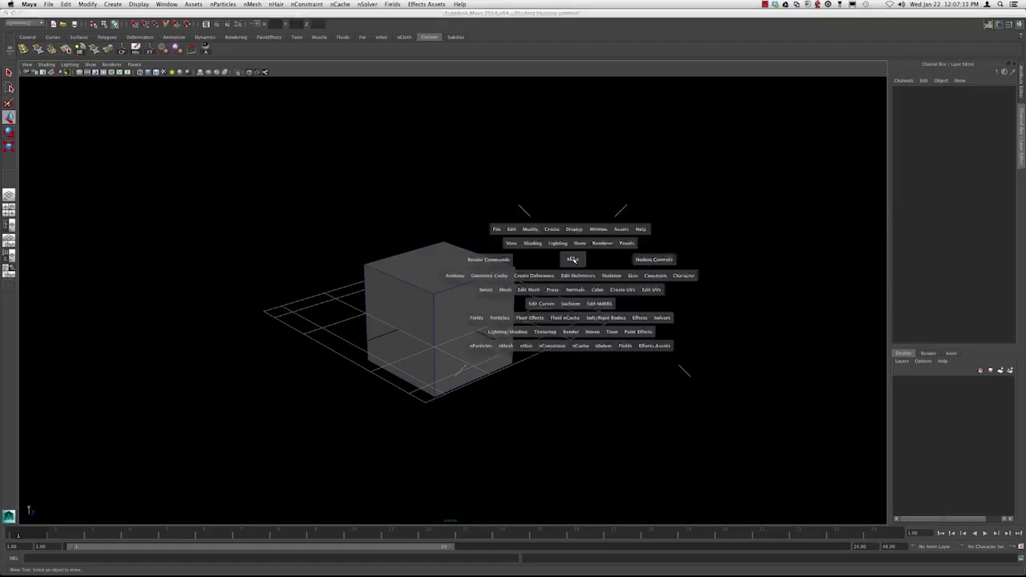
scroll(633, 223, "down", 2)
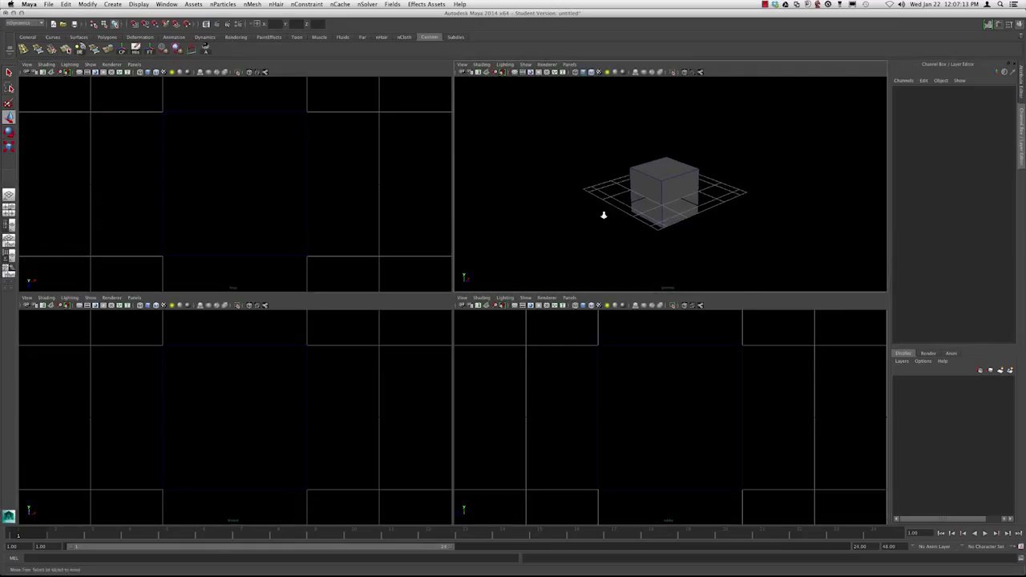
scroll(291, 227, "down", 2)
key("5")
scroll(385, 368, "down", 2)
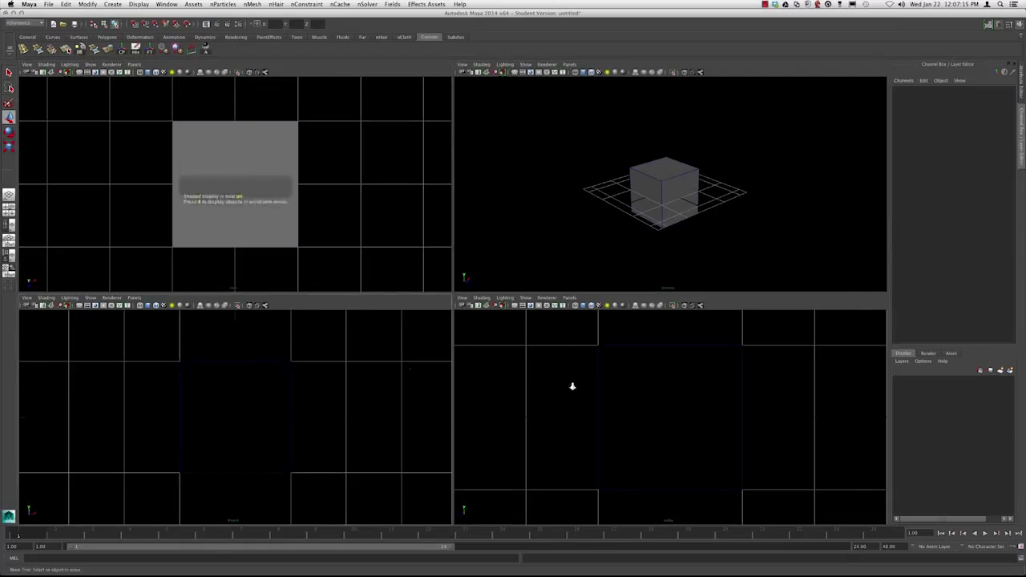
key("5")
scroll(617, 383, "down", 2)
key("5")
scroll(654, 385, "down", 1)
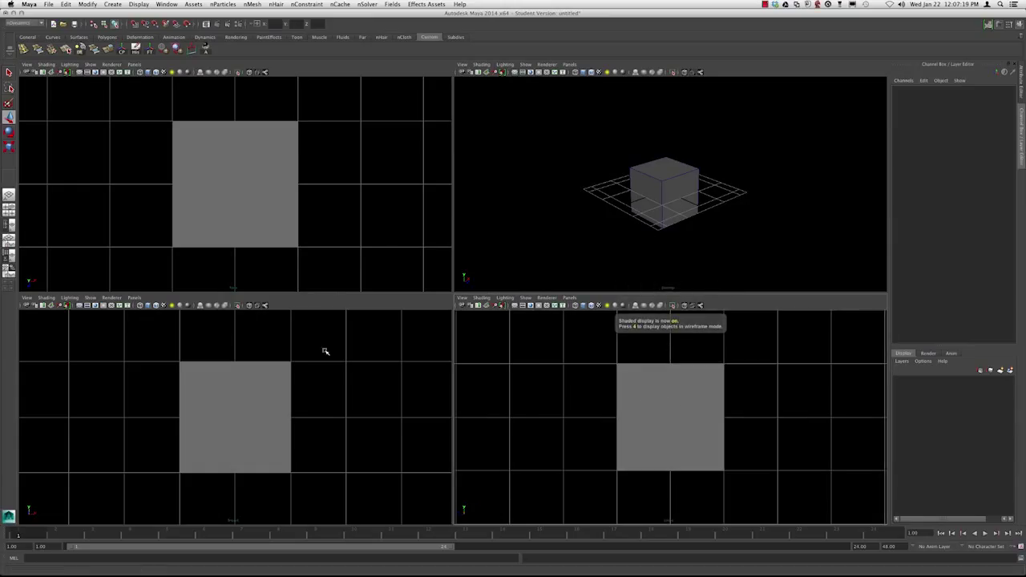
Tumble and dolly the perspective view around the cube, deselect it, then maximize the front view
left_click_drag(573, 206, 575, 215, "alt")
right_click_drag(575, 215, 648, 231, "alt")
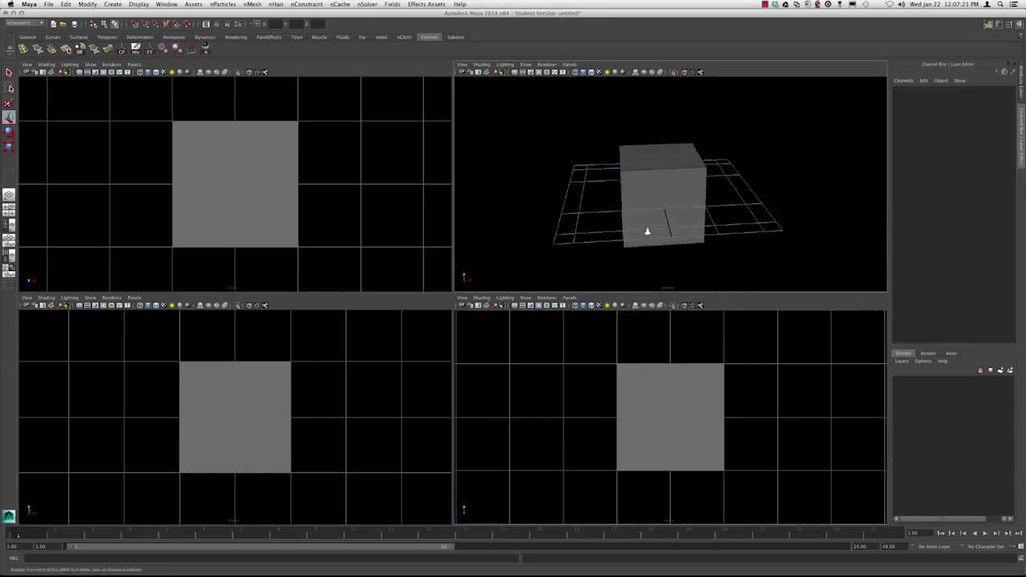
left_click_drag(647, 232, 641, 162, "alt")
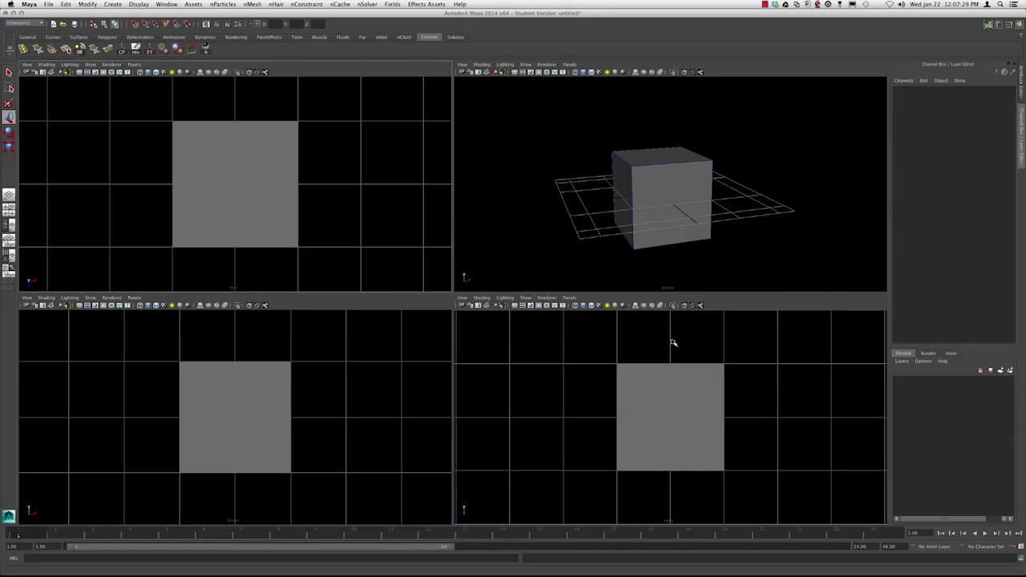
left_click_drag(570, 121, 631, 138, "alt")
left_click(678, 165)
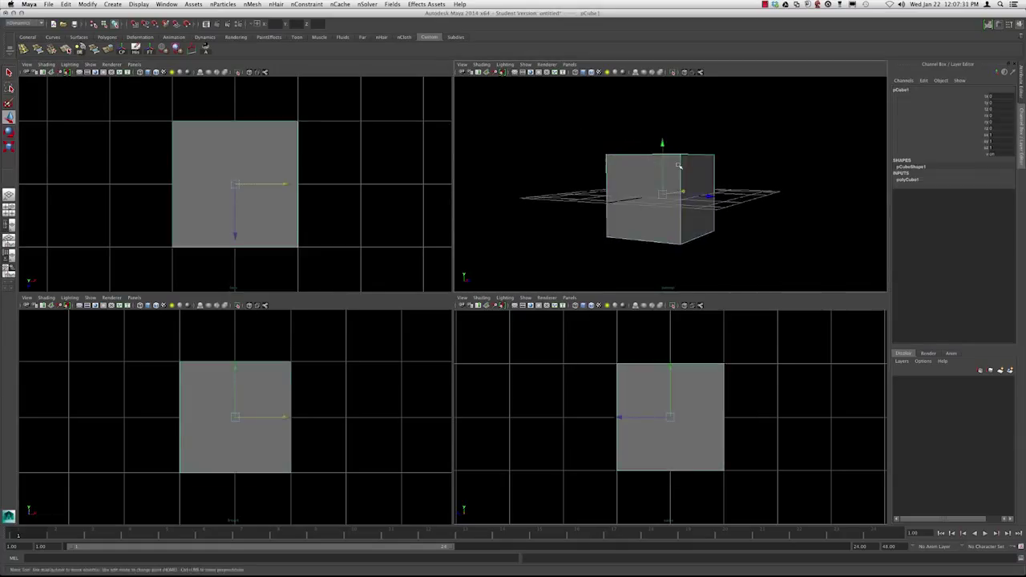
left_click_drag(679, 165, 605, 149, "alt")
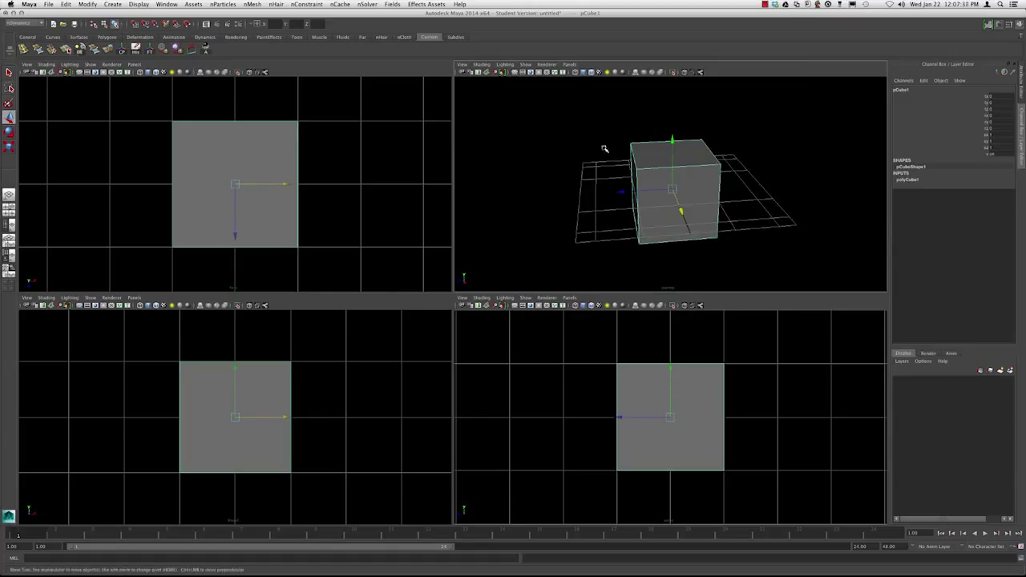
left_click(561, 181)
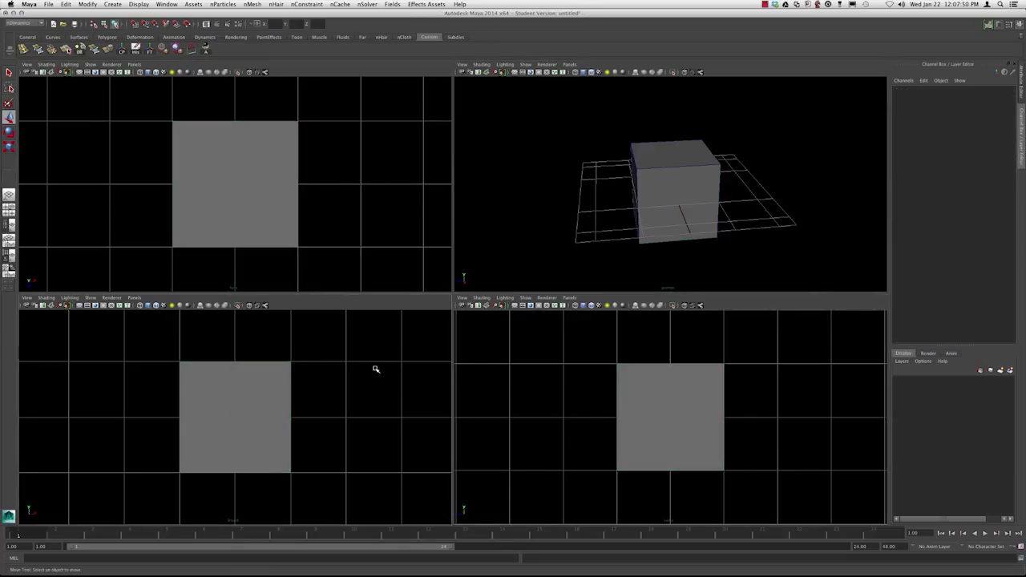
key("space")
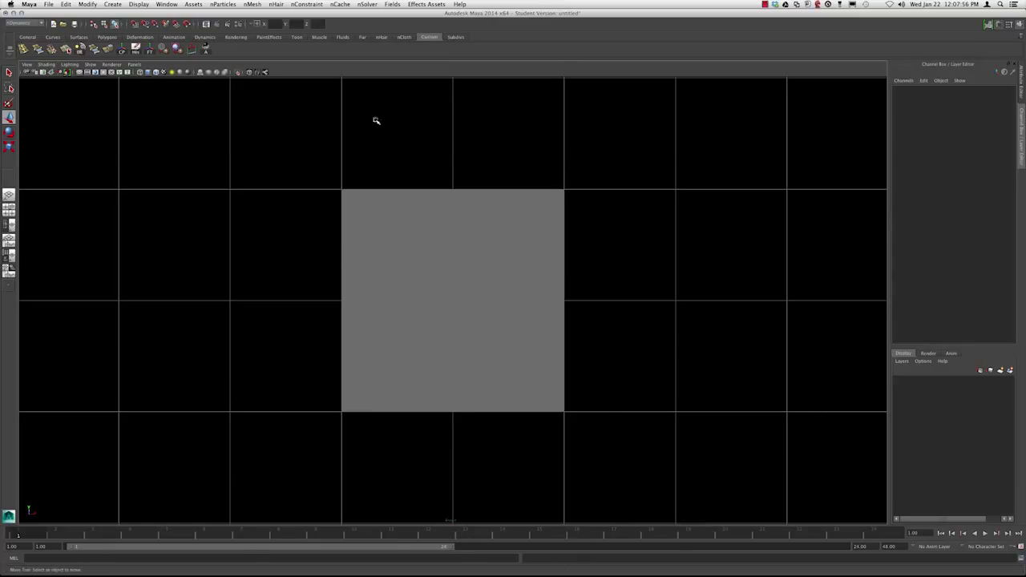
Dolly out and pan the front view to reframe a smaller cube, then restore four views
right_click_drag(479, 346, 314, 286, "alt")
middle_click_drag(294, 282, 383, 238, "alt")
right_click_drag(382, 238, 421, 273, "alt")
middle_click_drag(422, 272, 537, 332, "alt")
middle_click_drag(497, 173, 553, 147, "alt")
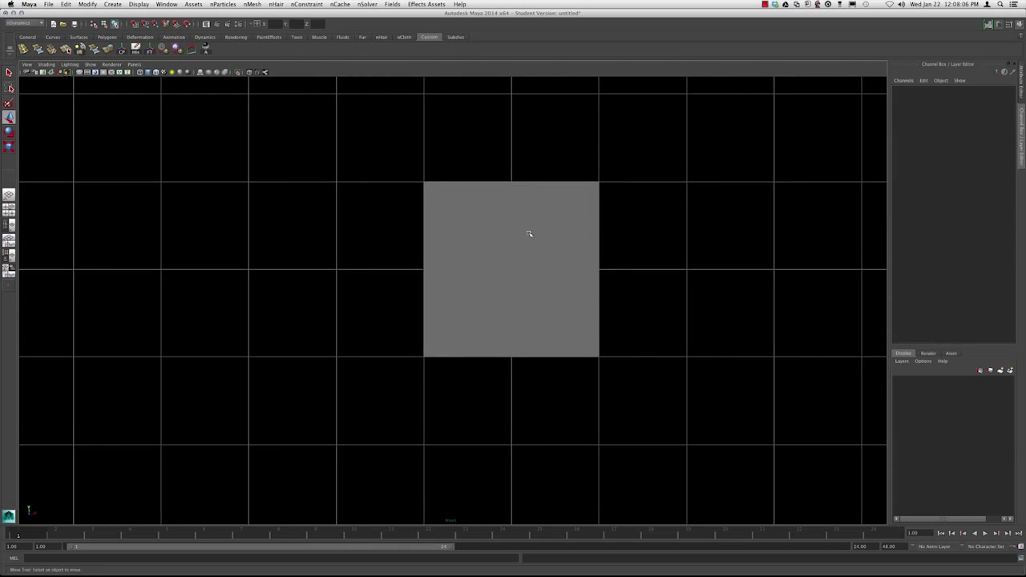
middle_click_drag(530, 233, 446, 198, "alt")
right_click_drag(446, 197, 398, 206, "alt")
middle_click_drag(398, 206, 382, 233, "alt")
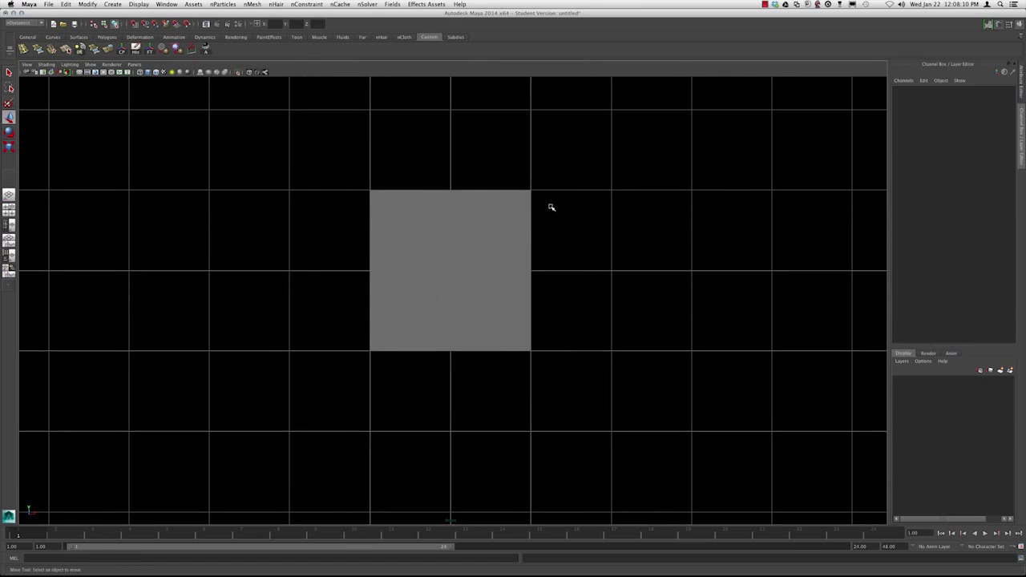
key("space")
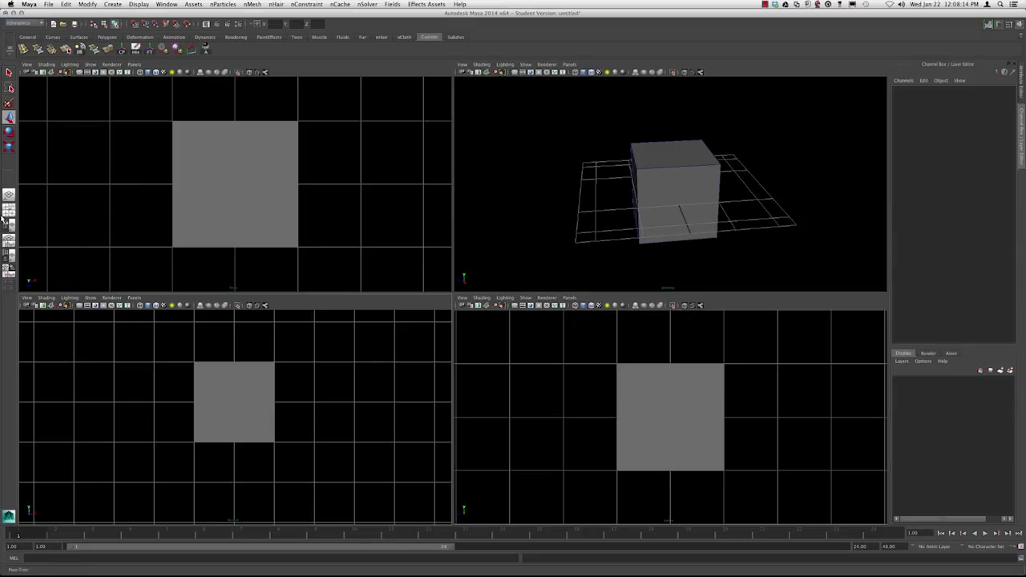
Maximize the persp panel with Space, then toggle back to the four-view layout
key("space")
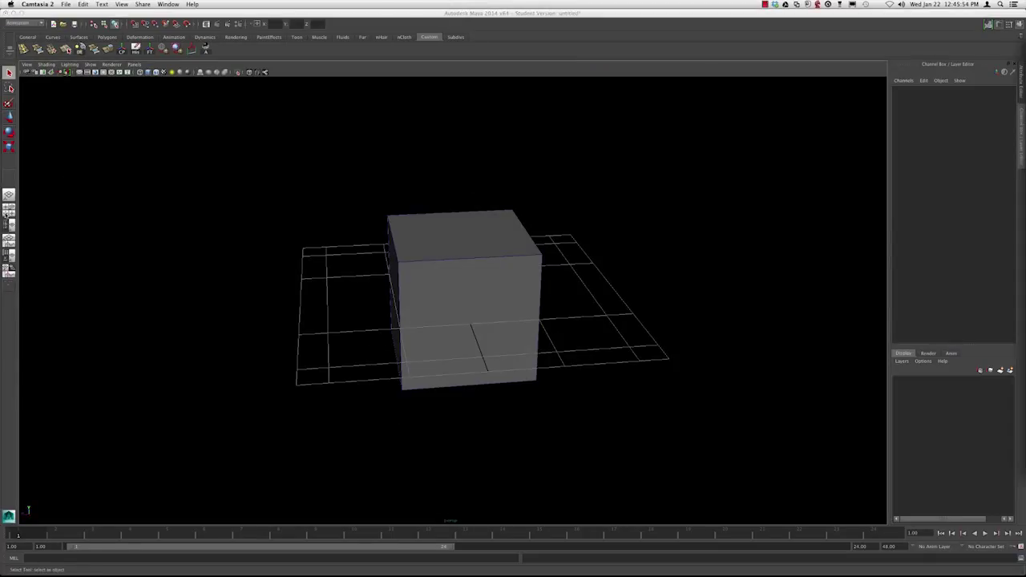
left_click(9, 210)
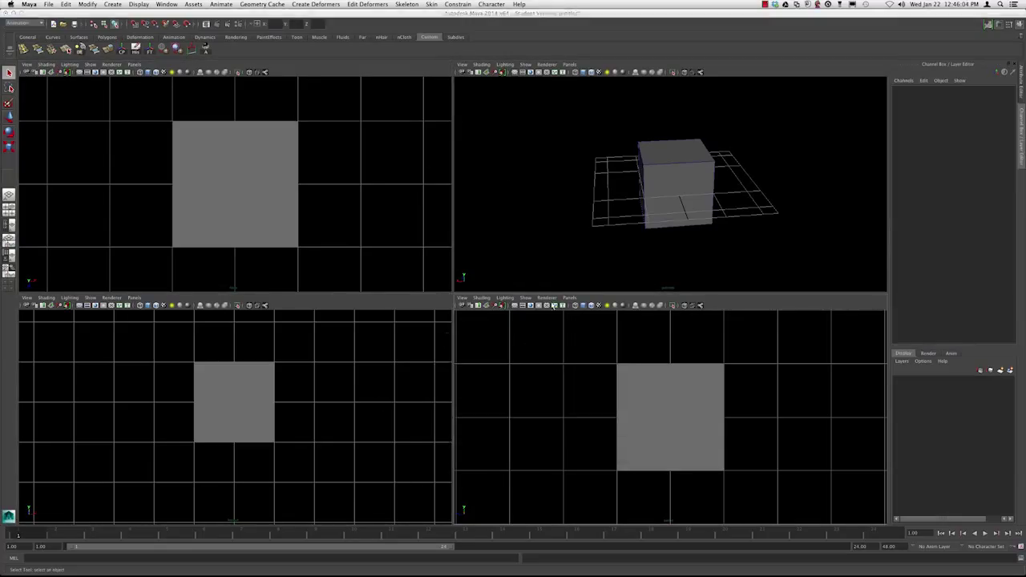
key("space")
key("space")
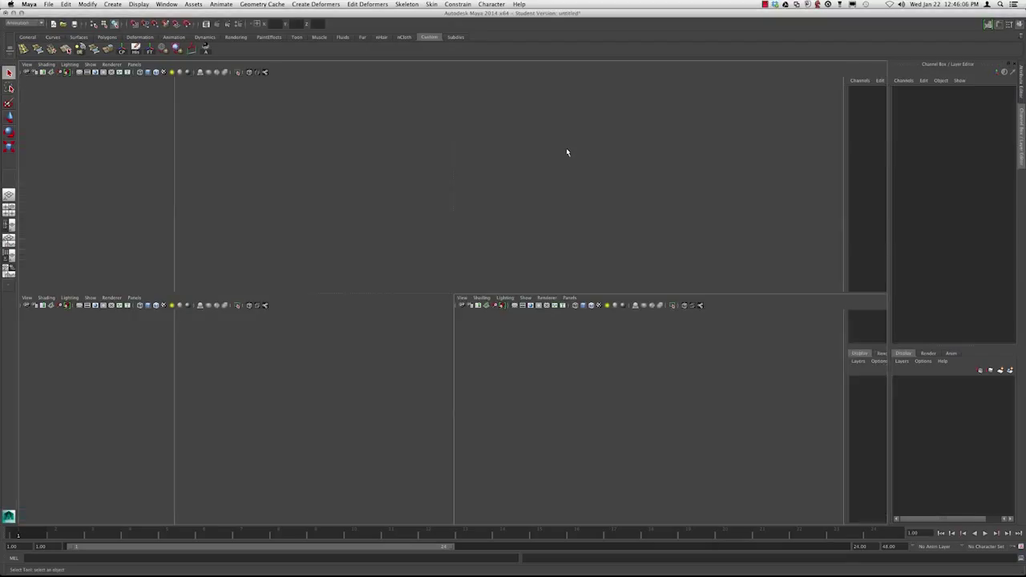
key("space")
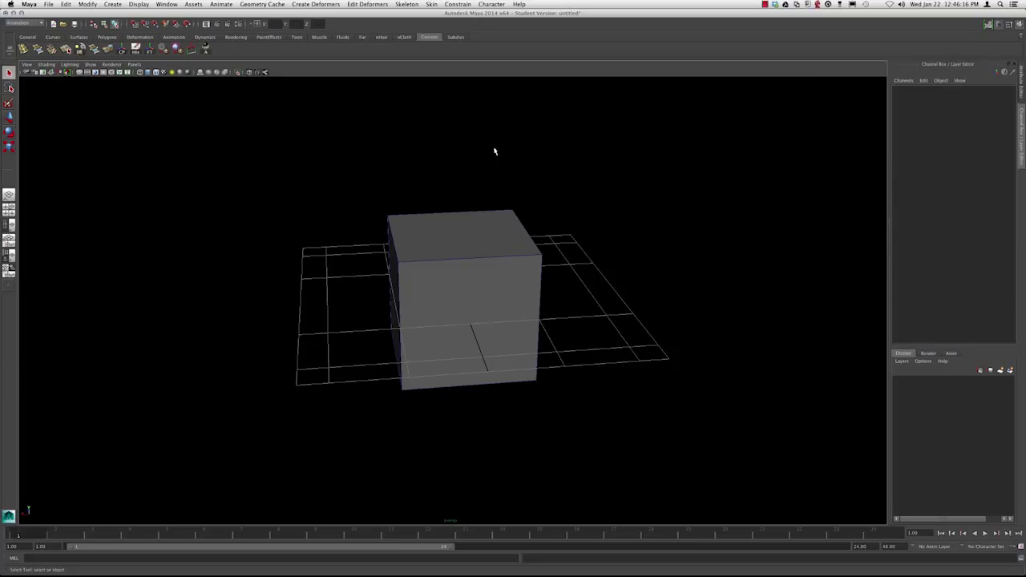
left_click(121, 4)
In Preferences, check Show the ViewCube, set ViewCube Size to Large, and save
mouse_move(166, 5)
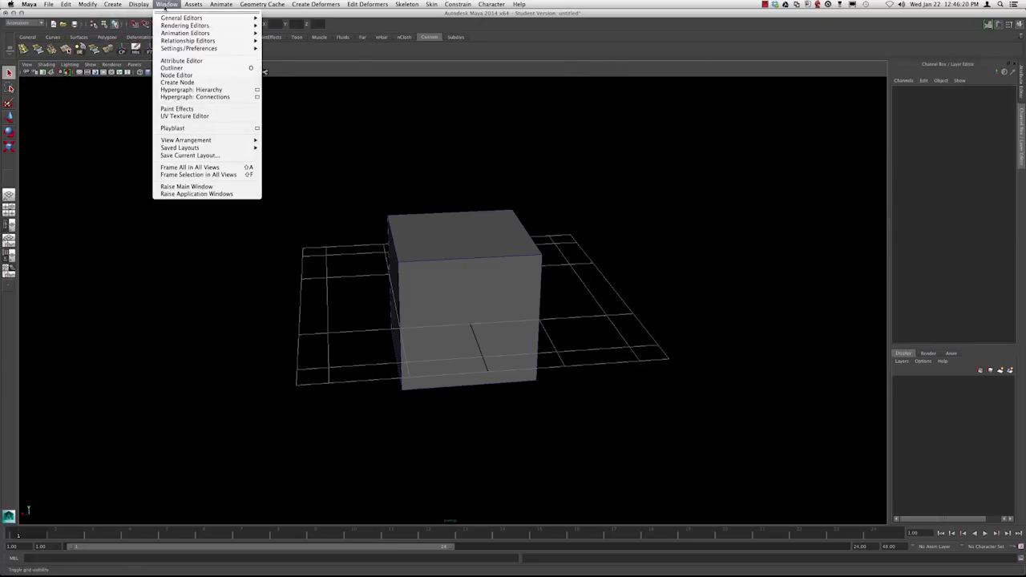
mouse_move(241, 48)
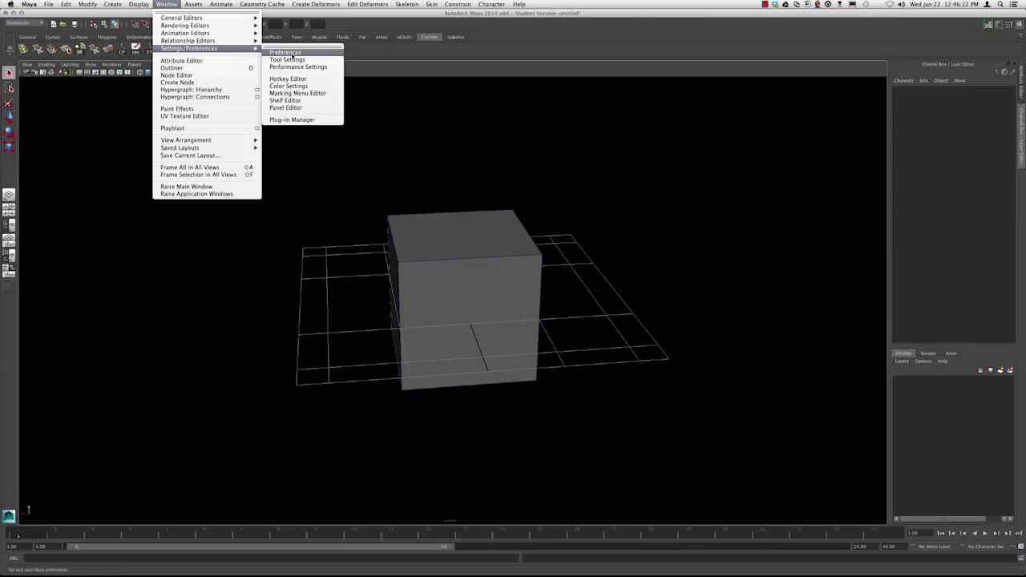
left_click(293, 53)
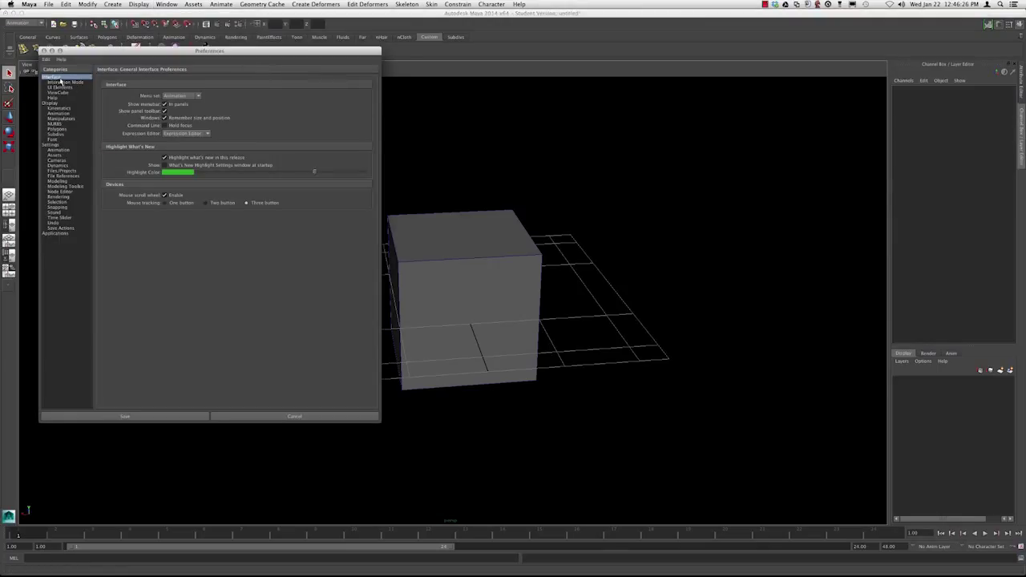
left_click(58, 92)
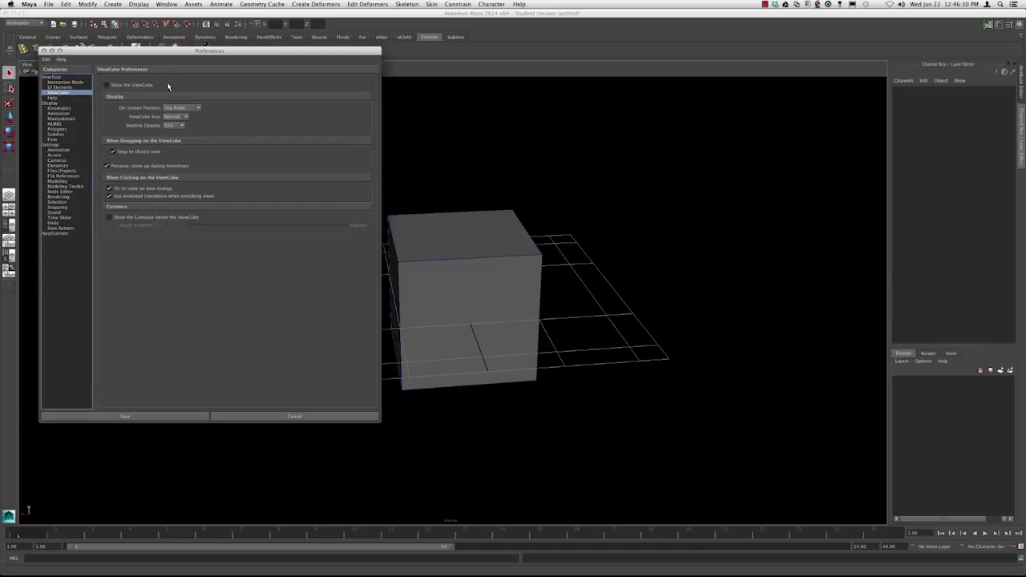
left_click(107, 85)
left_click_drag(161, 51, 314, 131)
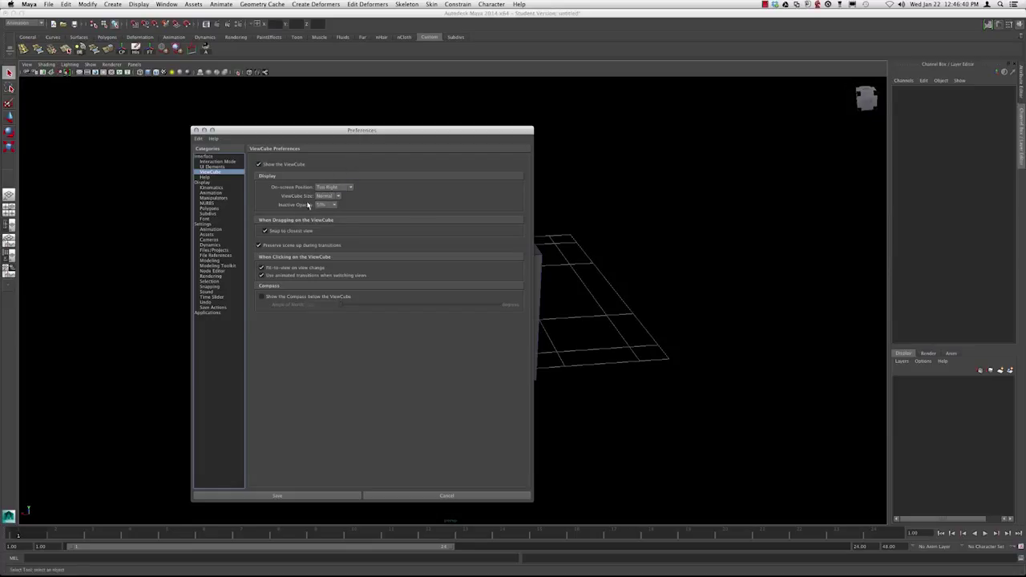
left_click(322, 206)
left_click(322, 207)
left_click(325, 196)
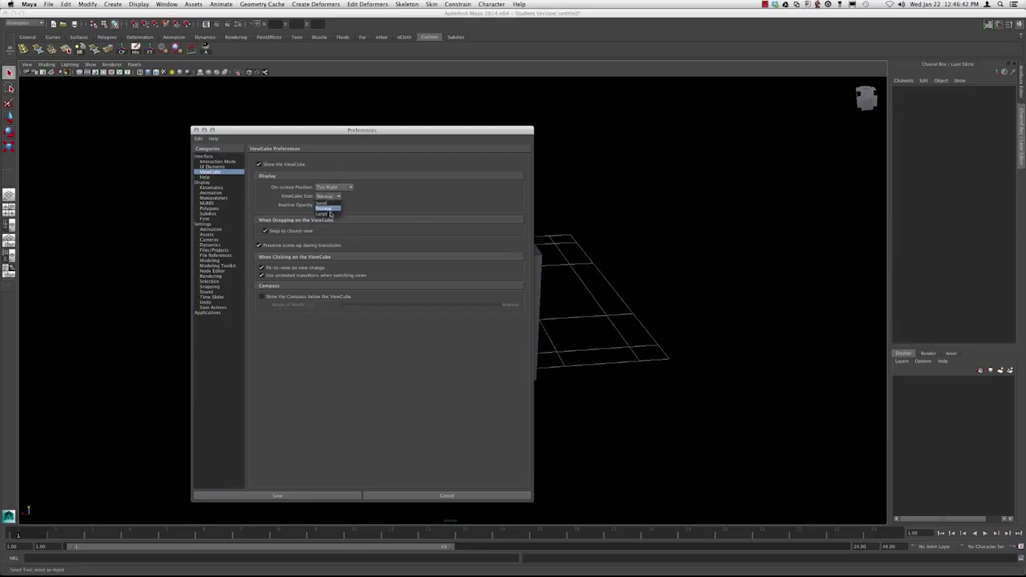
left_click(323, 213)
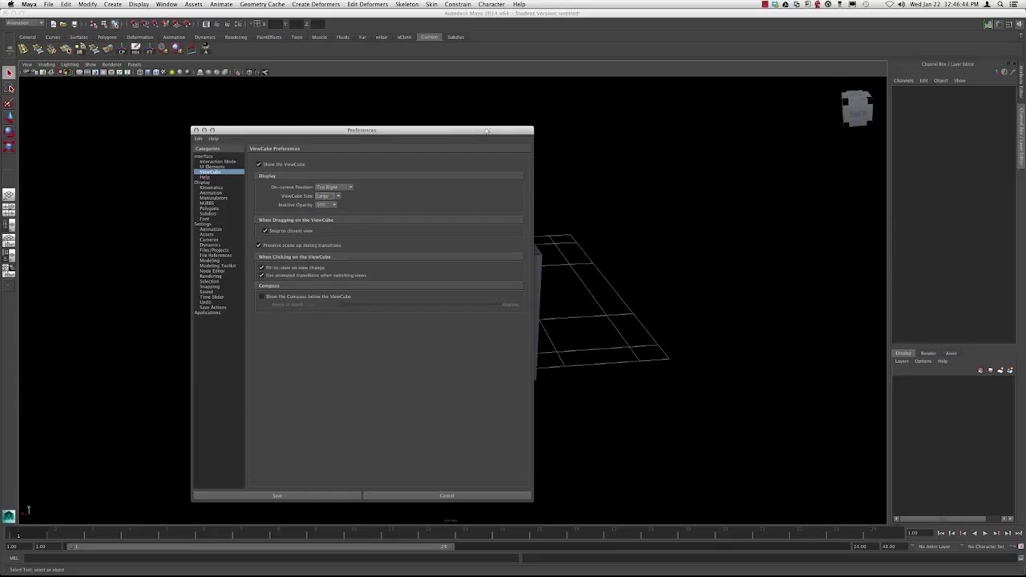
left_click(277, 496)
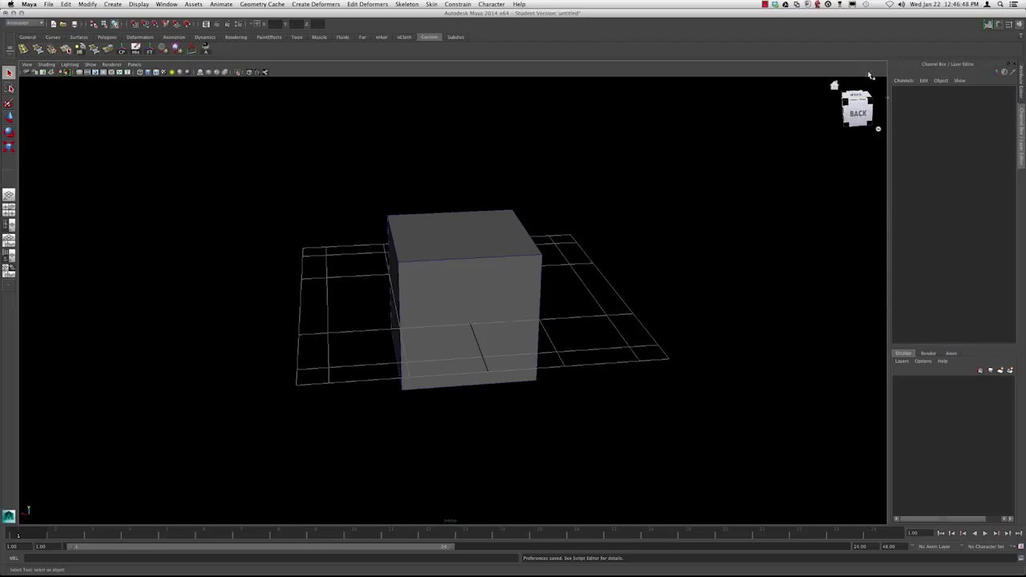
Use the ViewCube for back, right-back corner, top and front views, then return home with Alt+Home
left_click(857, 116)
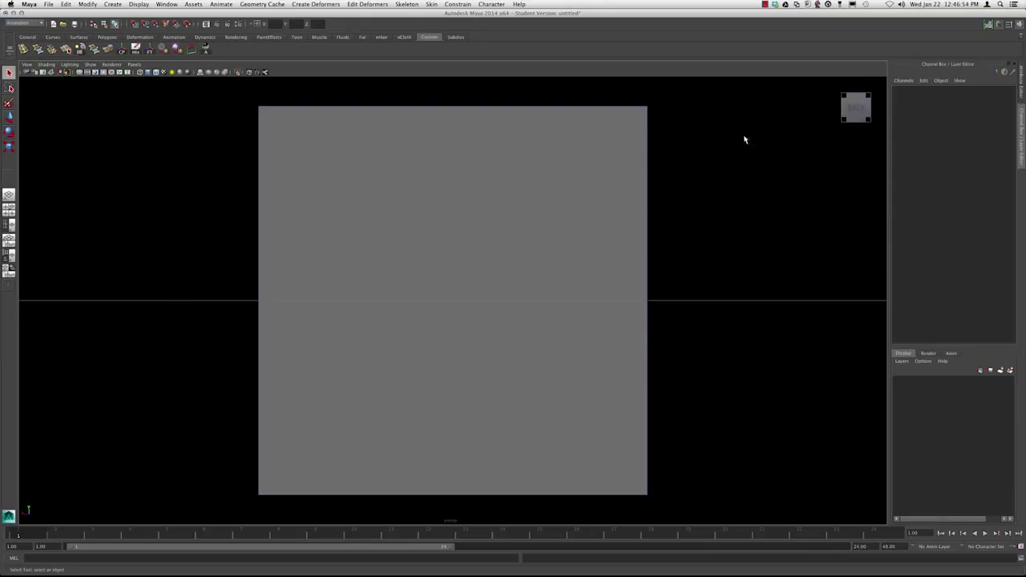
left_click(842, 109)
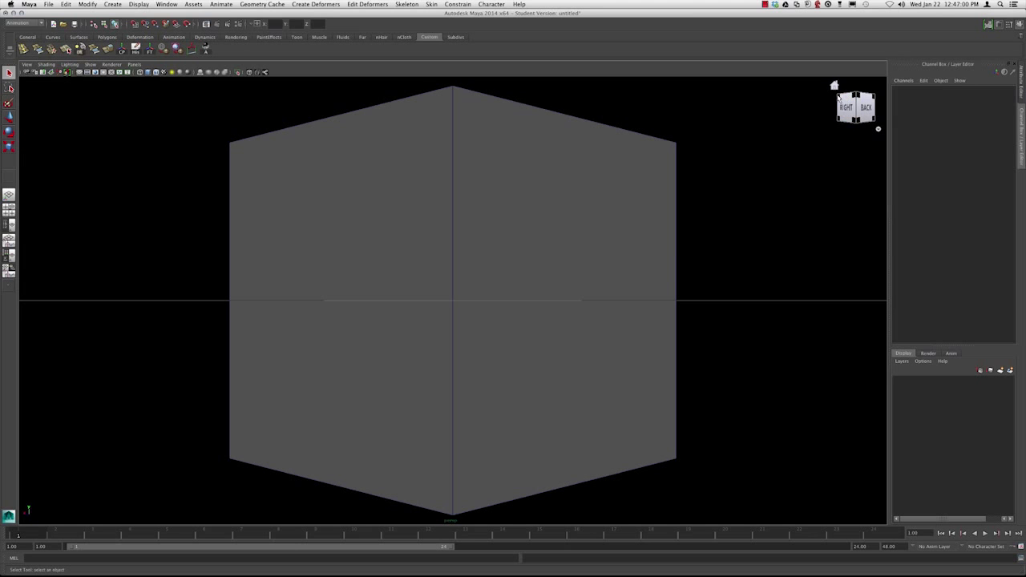
left_click(839, 97)
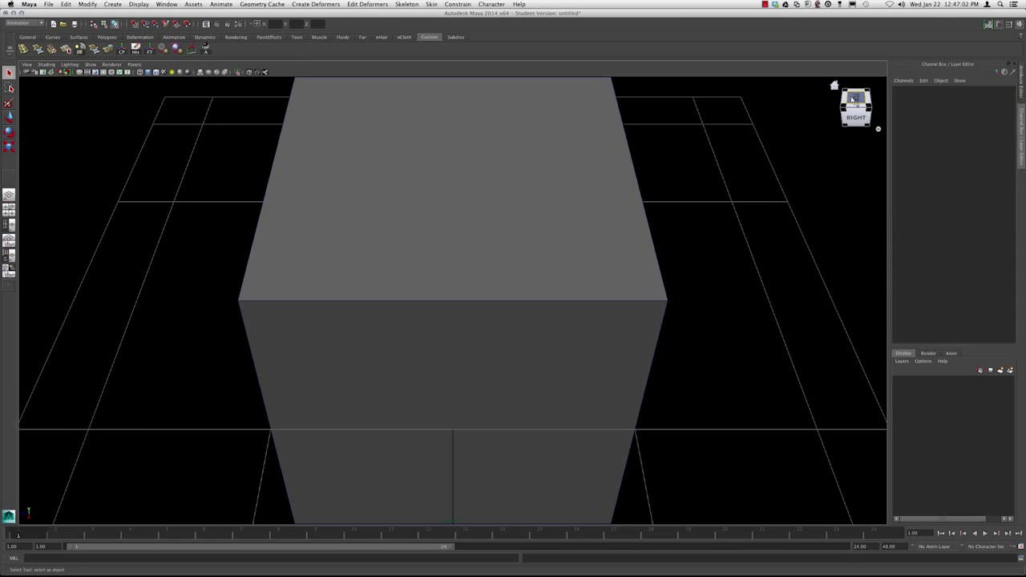
left_click(856, 98)
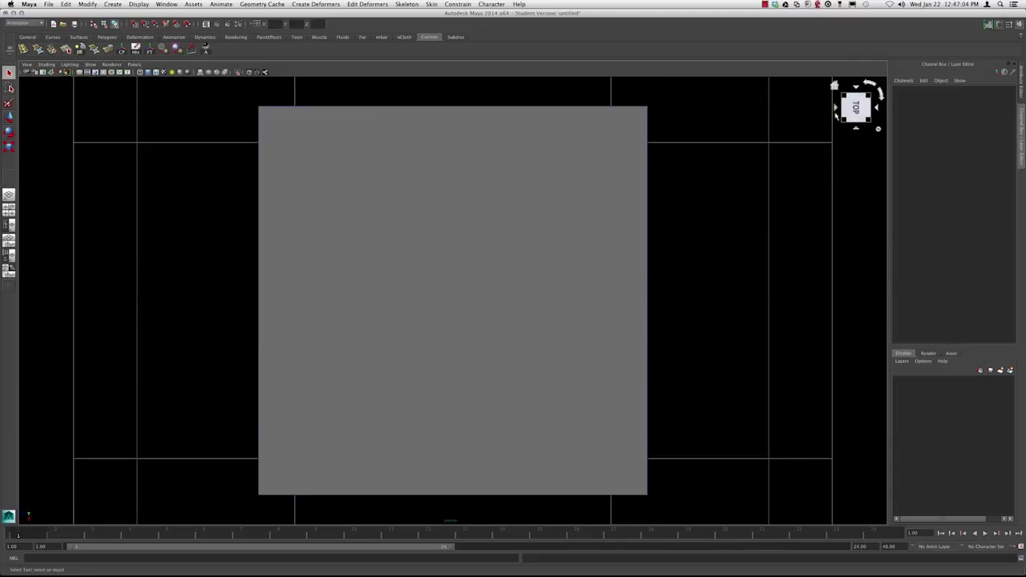
right_click_drag(780, 163, 585, 167, "alt")
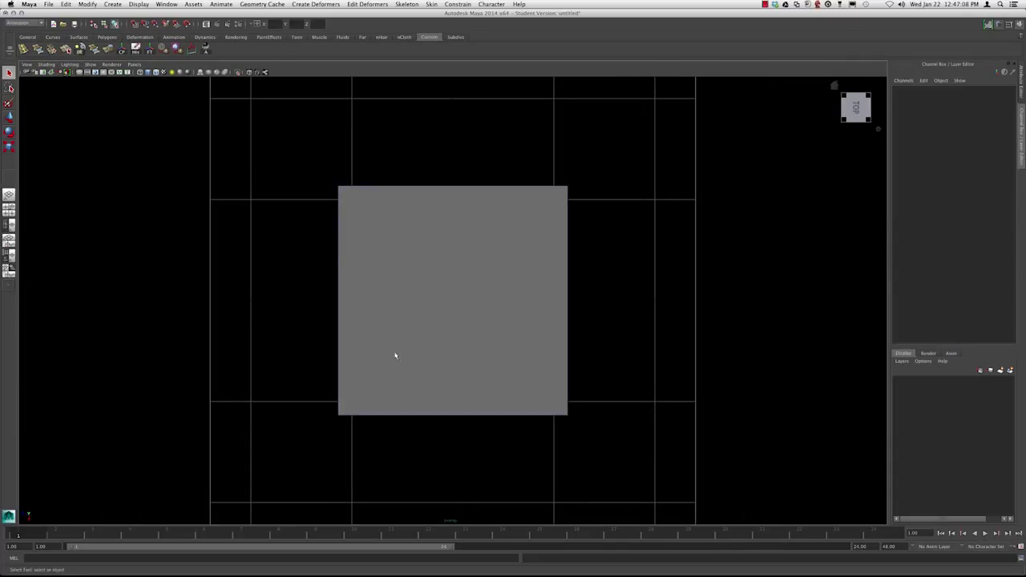
left_click_drag(564, 287, 767, 160, "alt")
left_click(842, 113)
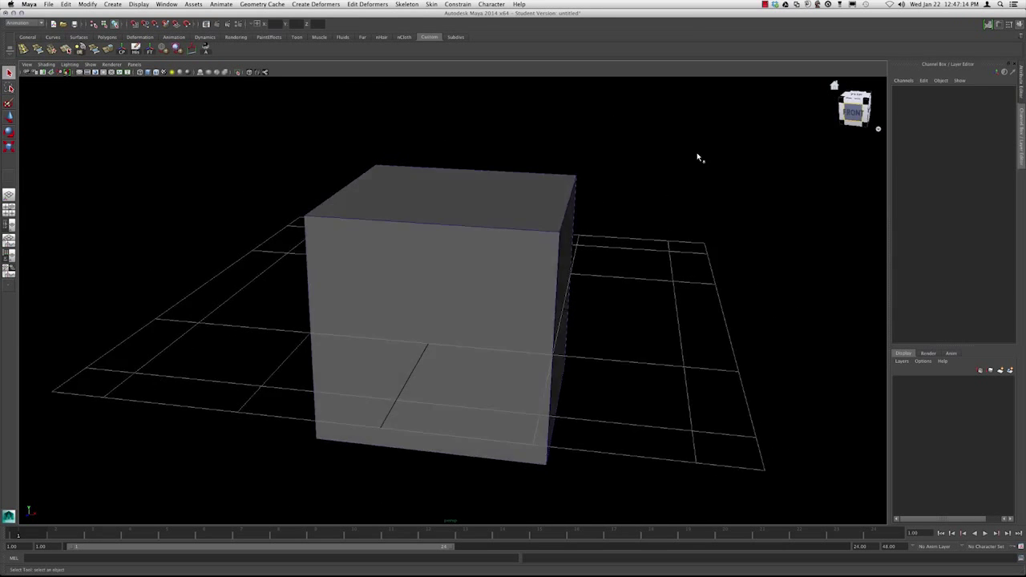
key("alt+Home")
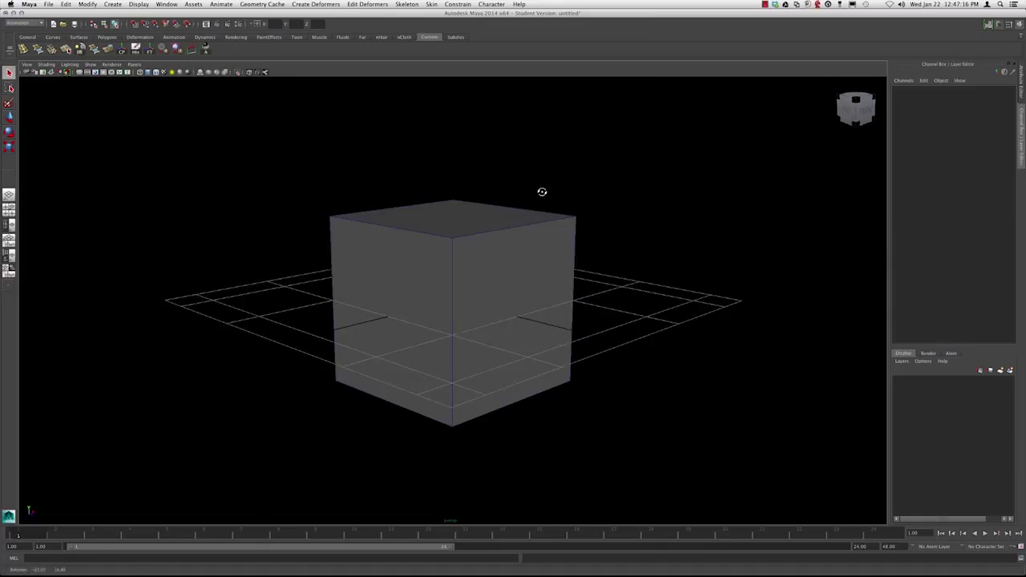
mouse_move(831, 95)
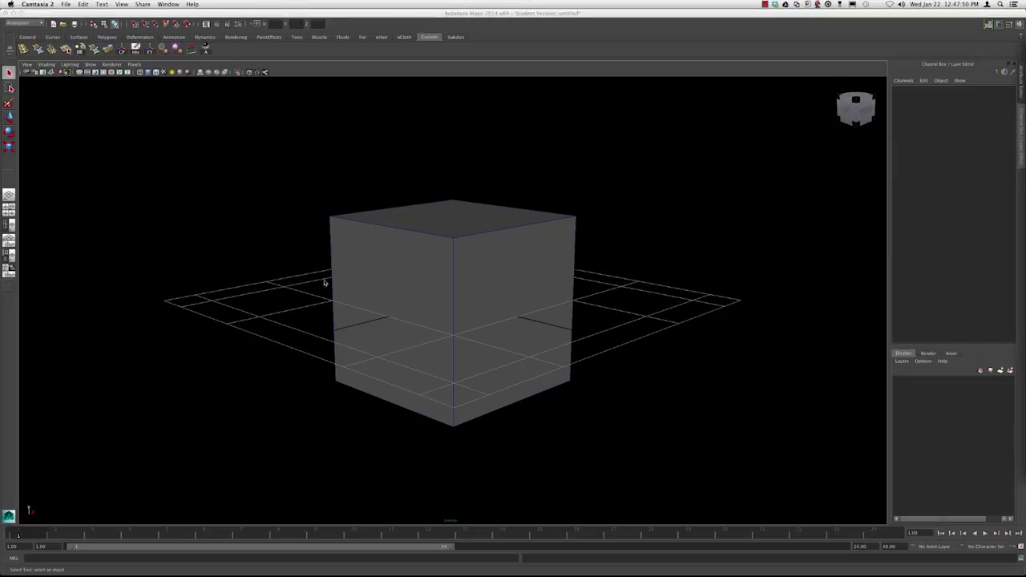
Orbit around the cube and toggle the ground grid off and on twice
left_click(458, 291)
left_click_drag(458, 291, 462, 281, "alt")
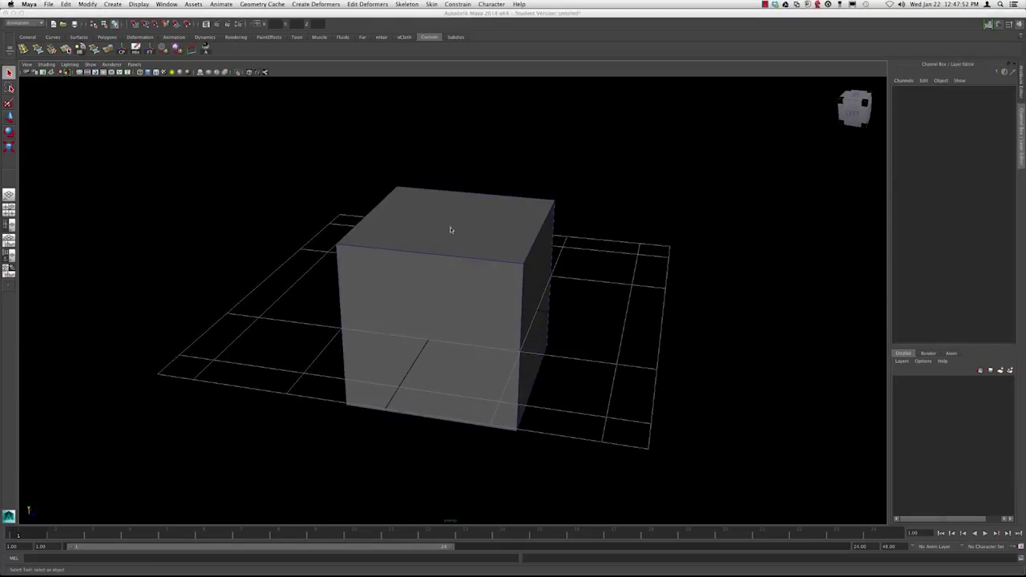
left_click_drag(451, 230, 428, 224, "alt")
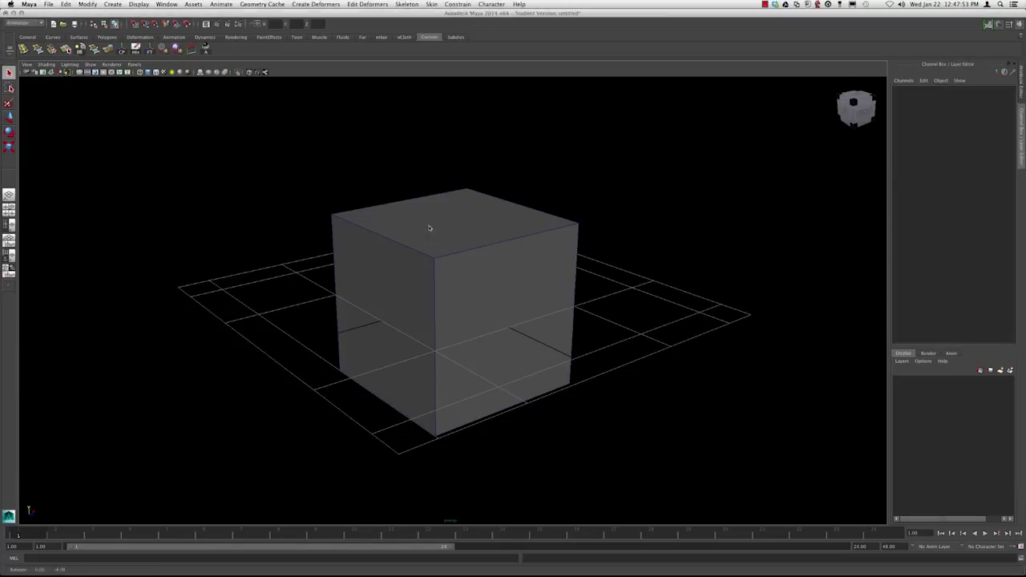
left_click(79, 73)
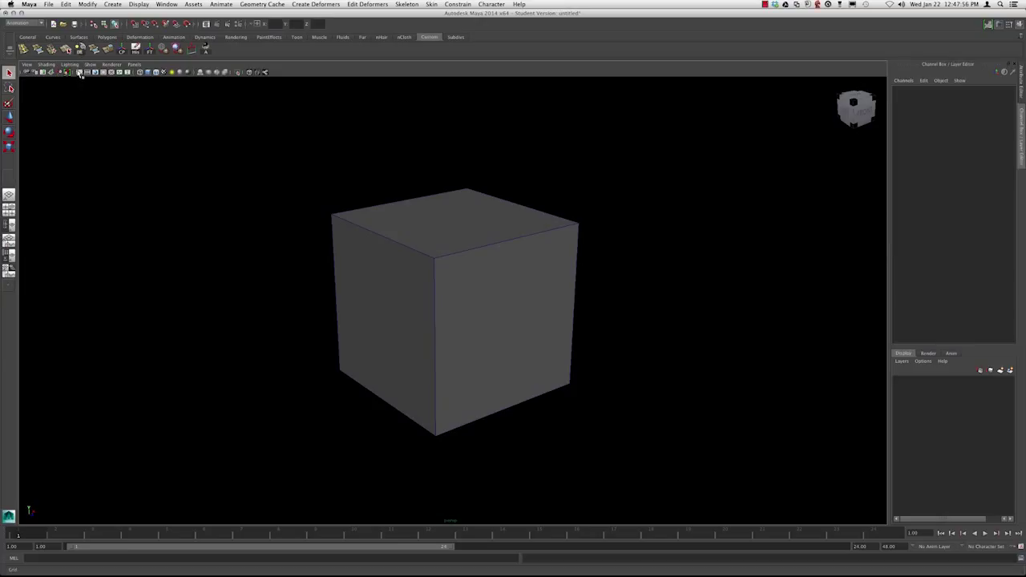
left_click(80, 73)
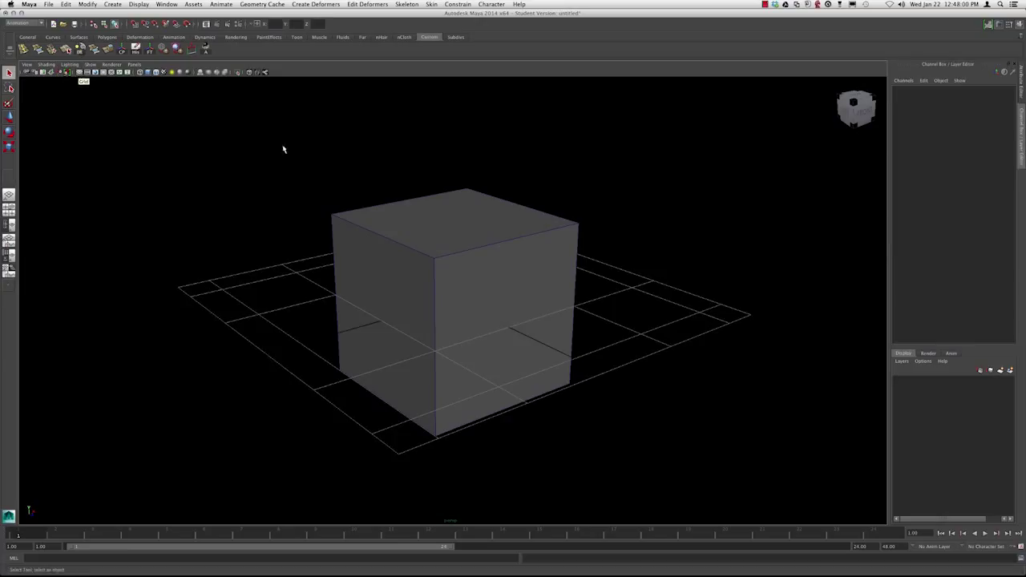
left_click(80, 73)
left_click(80, 73)
left_click_drag(252, 174, 351, 174, "alt")
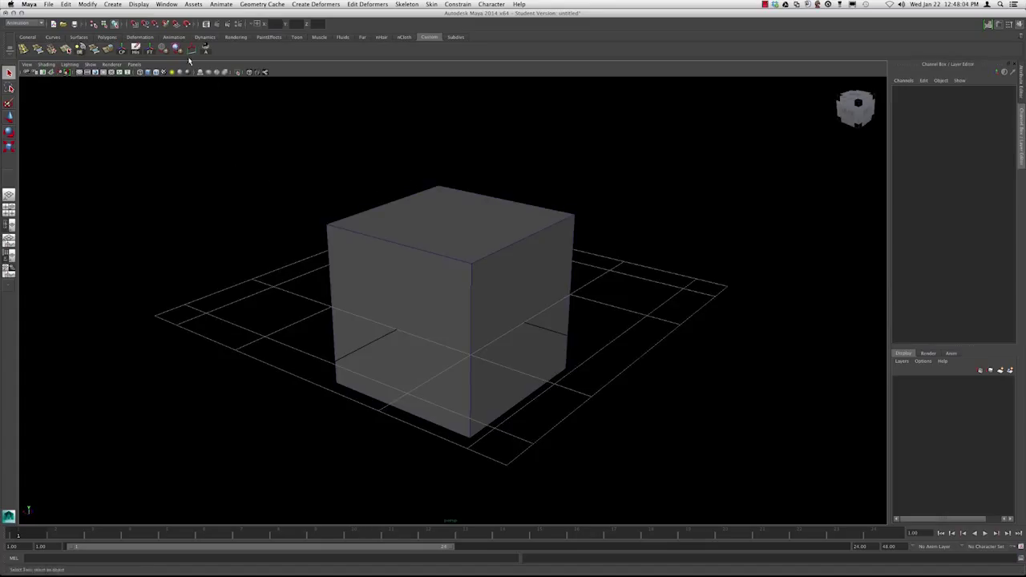
Reset the Grid Options to default settings, apply them, and close the window
left_click(139, 4)
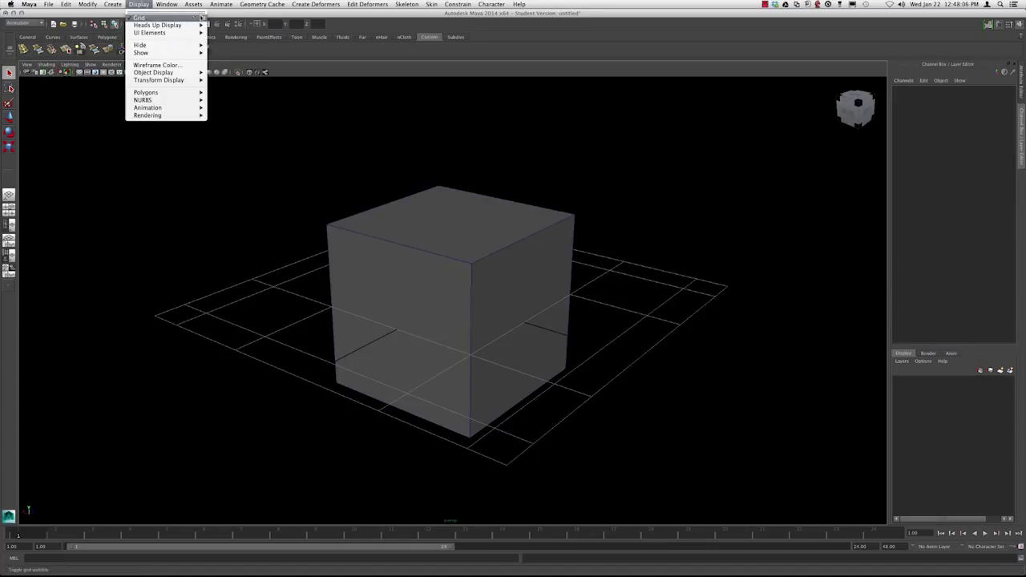
left_click(203, 18)
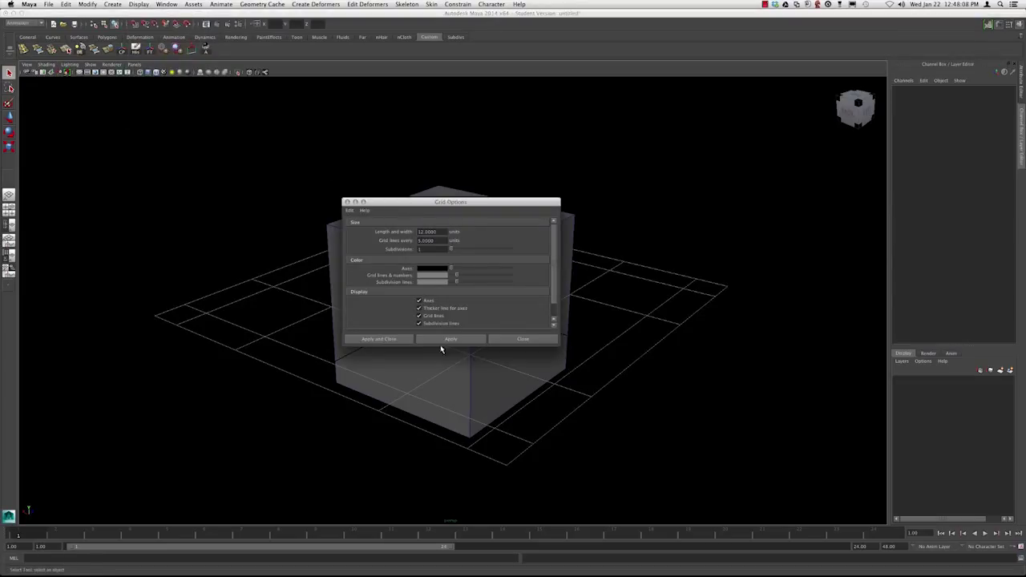
left_click(521, 339)
left_click(139, 4)
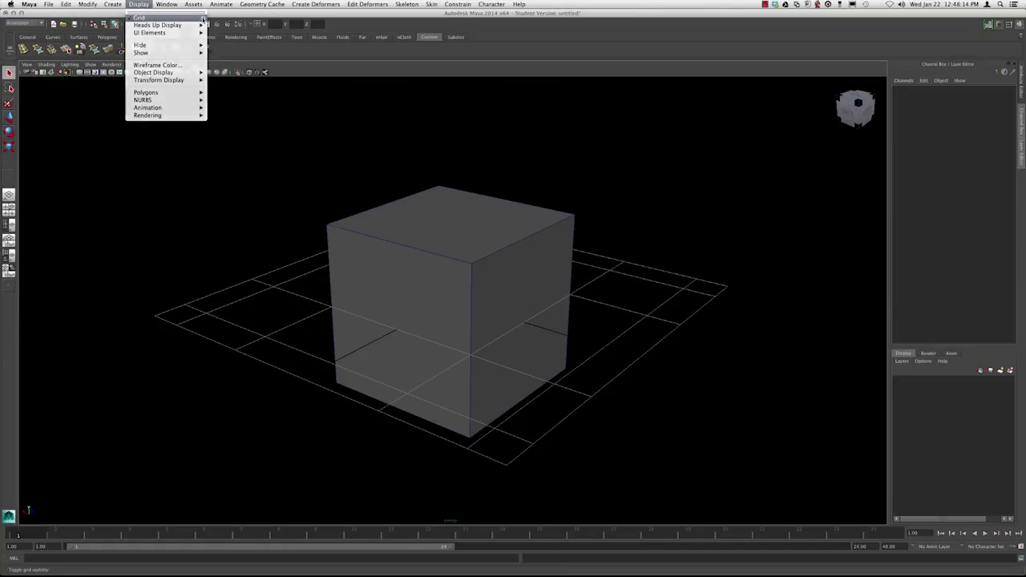
left_click(203, 18)
left_click_drag(426, 202, 701, 157)
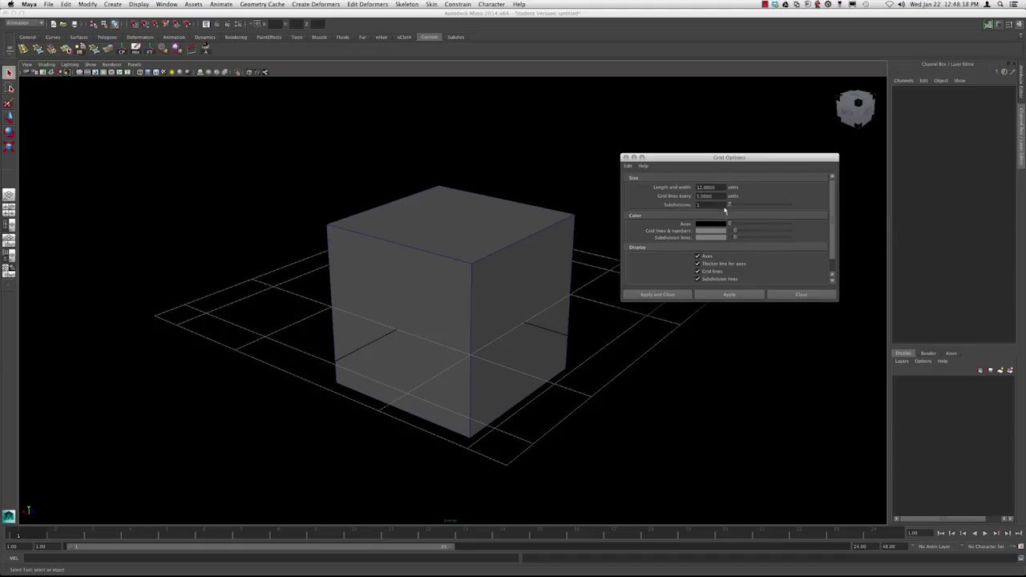
left_click(627, 165)
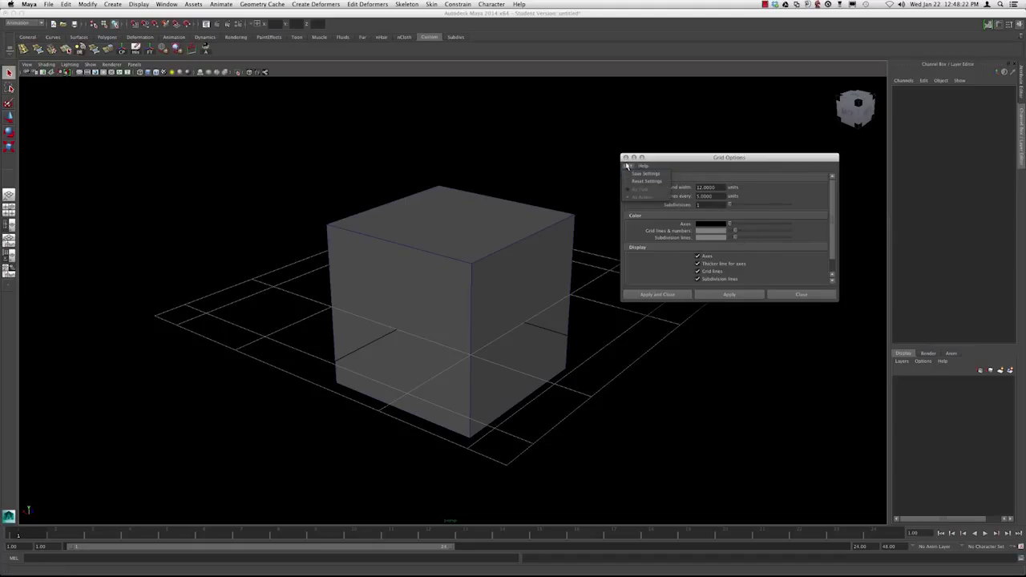
left_click(646, 181)
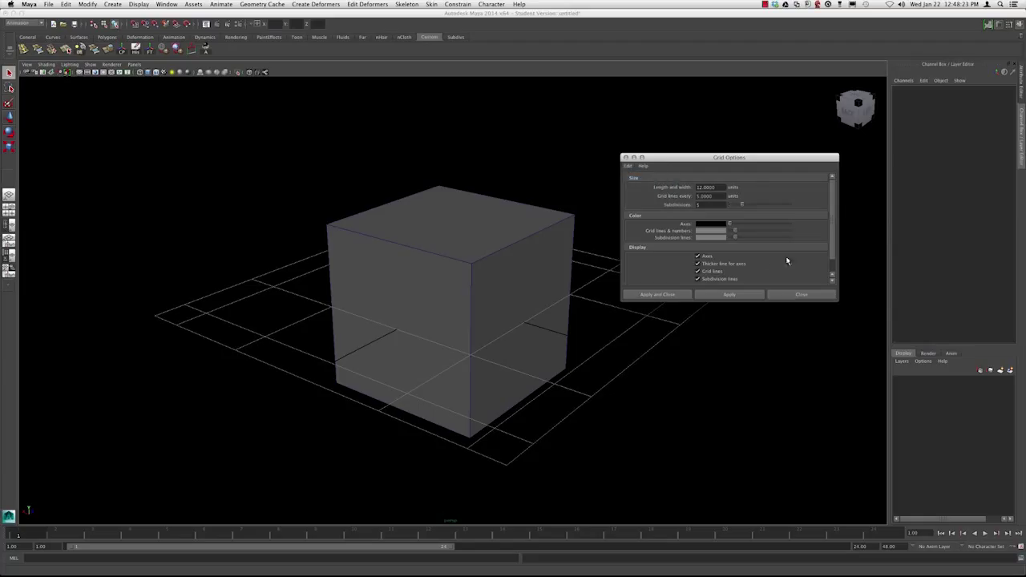
left_click(726, 294)
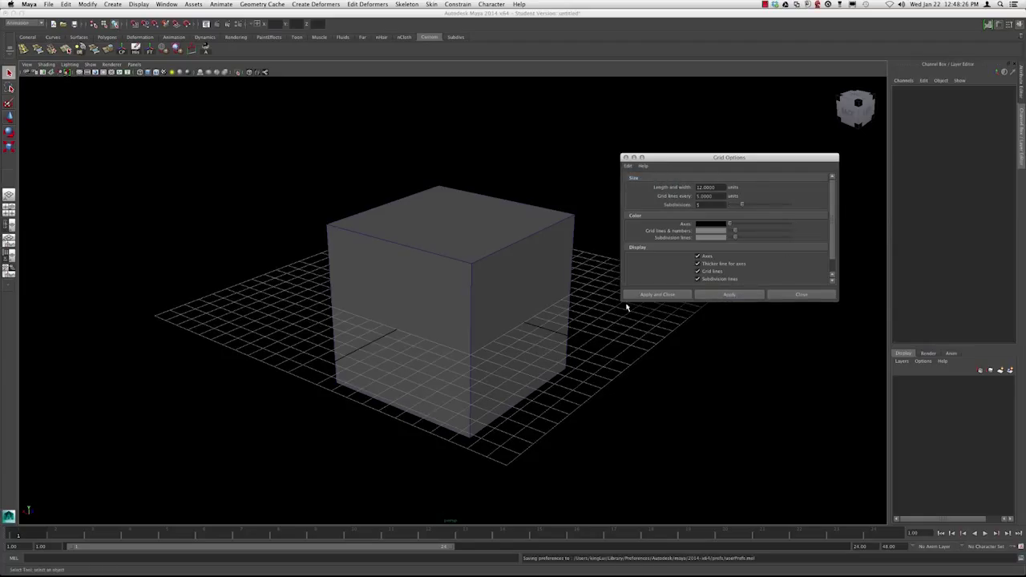
left_click(780, 298)
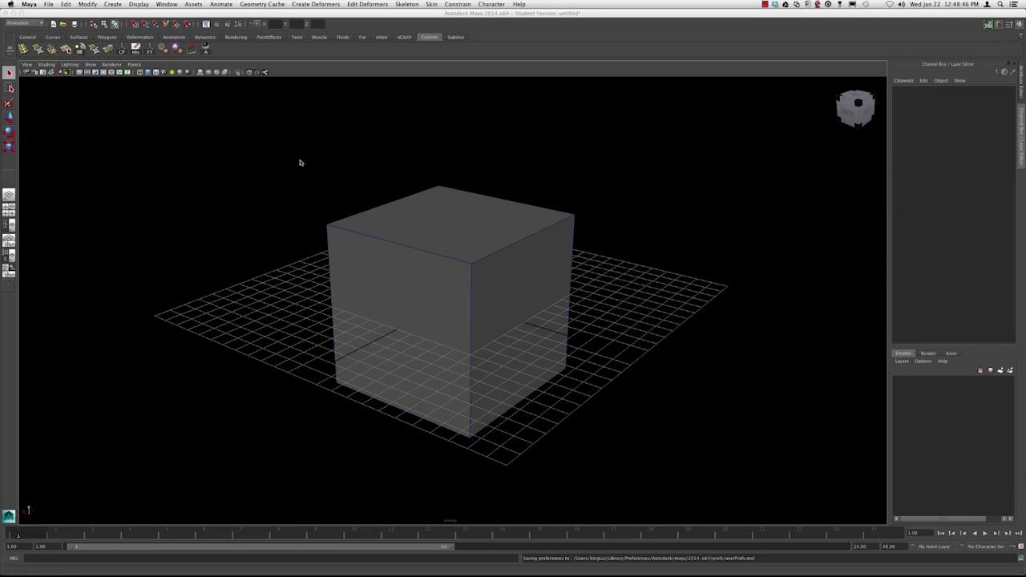
Dolly the camera away from the cube and orbit to lower three-quarter views
left_click_drag(300, 161, 352, 164, "alt")
left_click(270, 165)
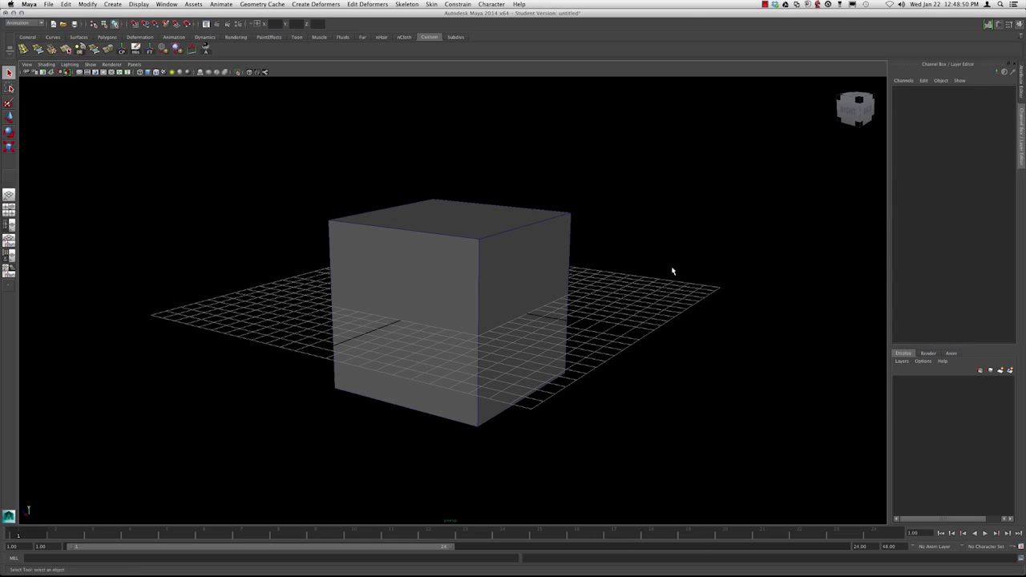
right_click_drag(673, 271, 222, 128, "alt")
left_click_drag(480, 445, 320, 251, "alt")
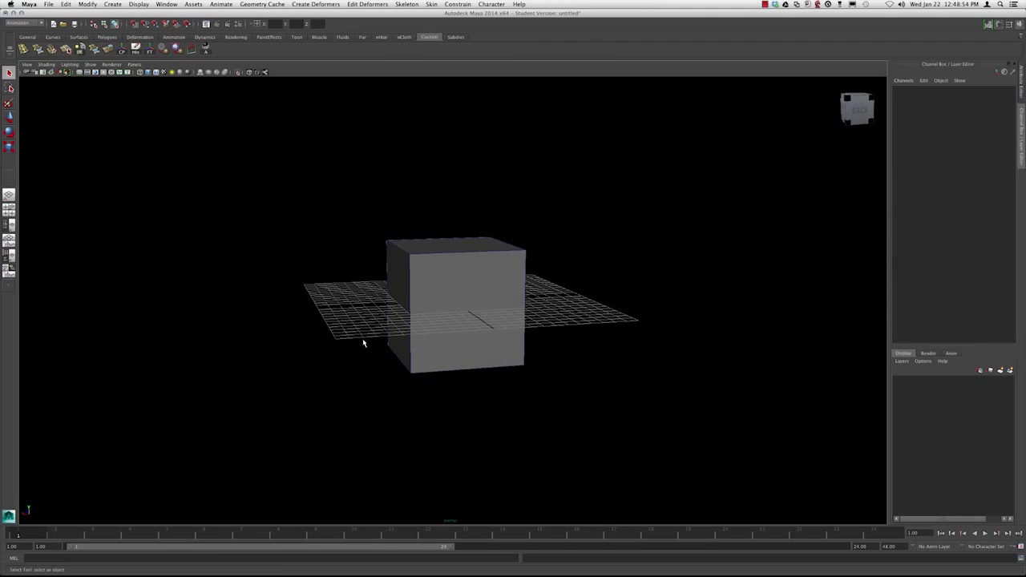
left_click_drag(363, 344, 388, 347, "alt")
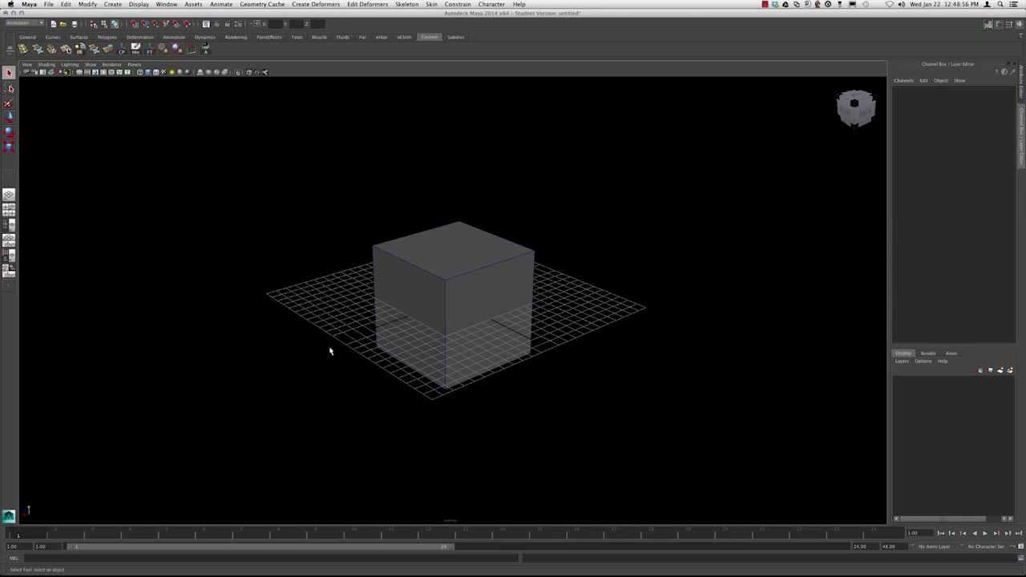
left_click_drag(309, 328, 365, 345, "alt")
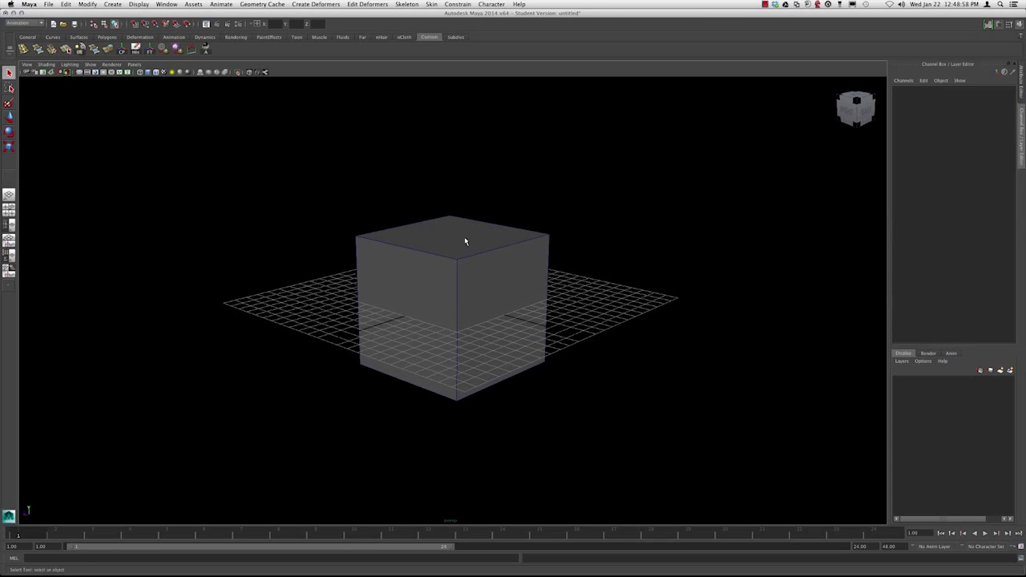
left_click_drag(467, 238, 370, 274, "alt")
left_click_drag(284, 224, 254, 219, "alt")
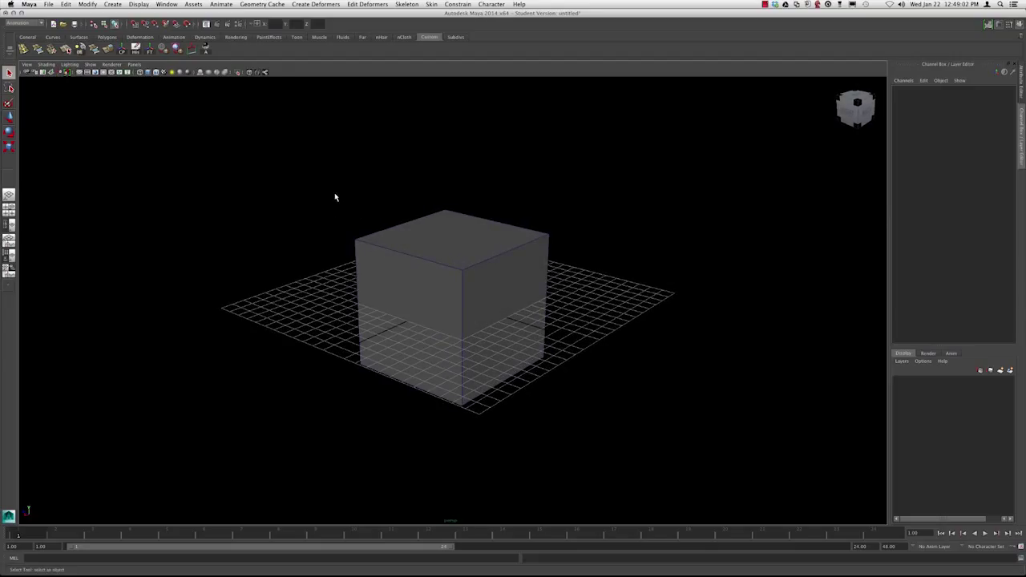
Cycle the viewport background with Alt+B through grey, black and light grey
key("alt+b")
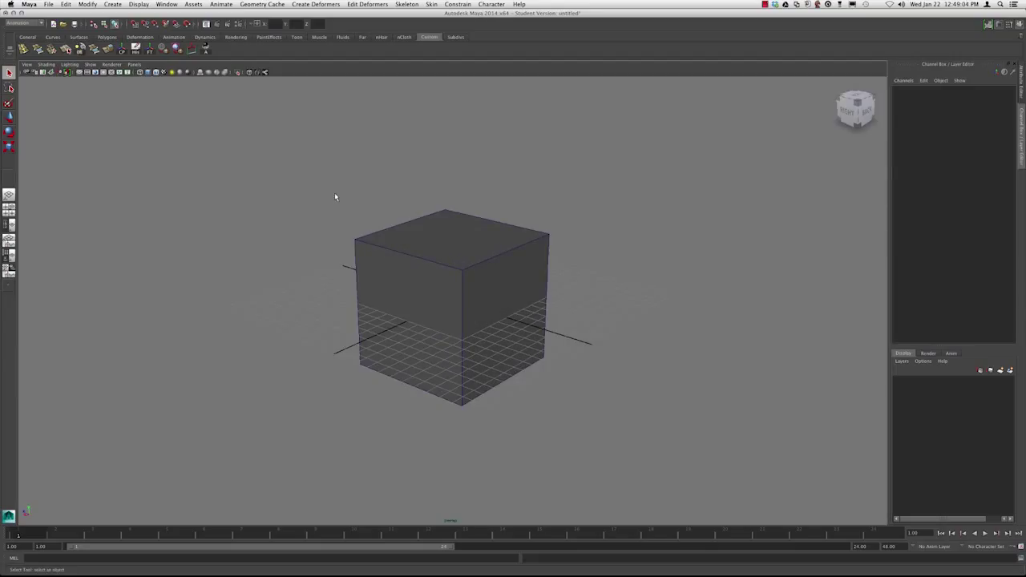
key("alt+b")
key("alt+b")
key("alt+b")
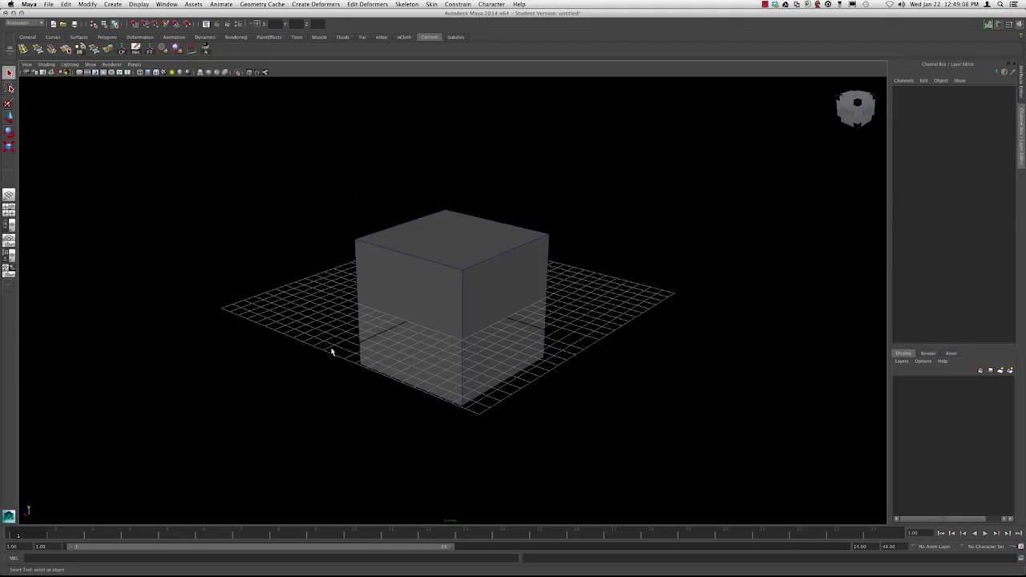
key("alt+b")
key("alt+b")
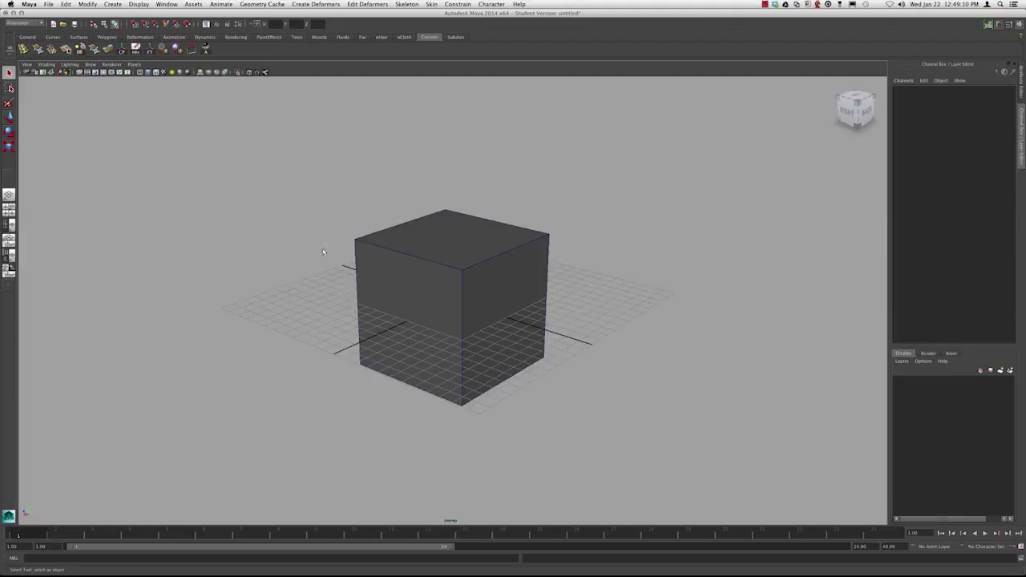
key("alt+b")
key("alt+b")
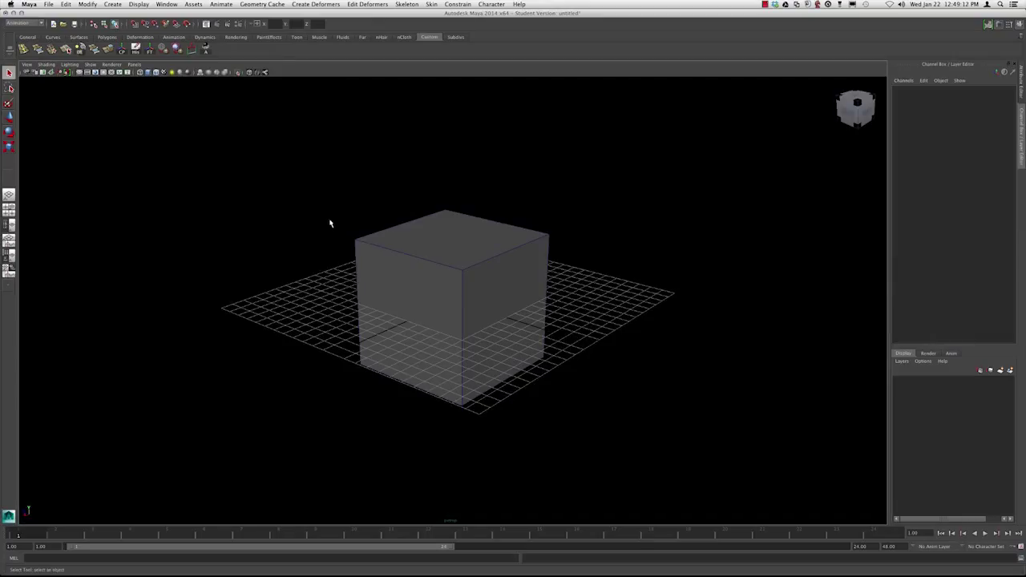
left_click(166, 4)
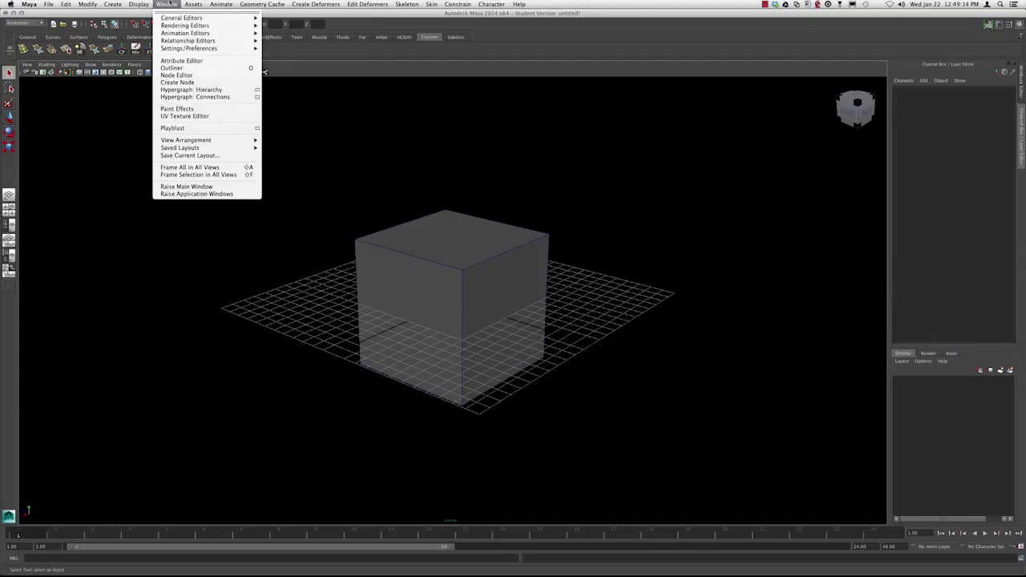
mouse_move(192, 52)
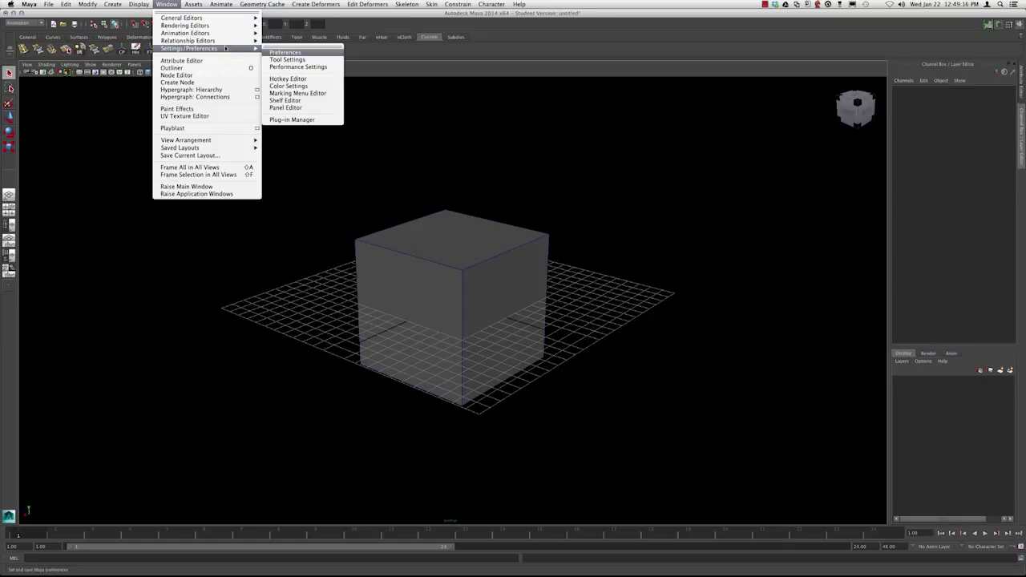
left_click(288, 85)
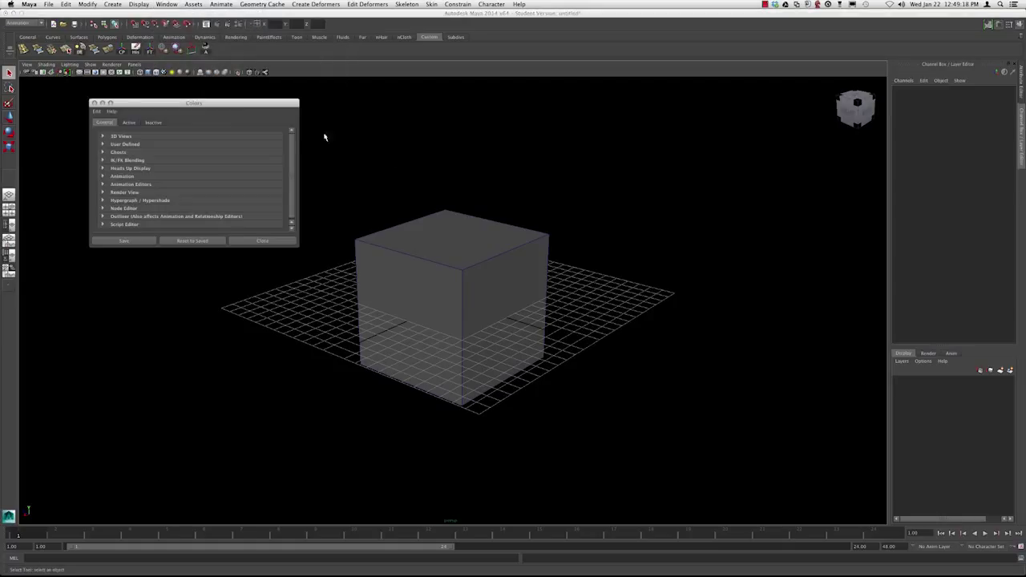
left_click_drag(245, 107, 769, 139)
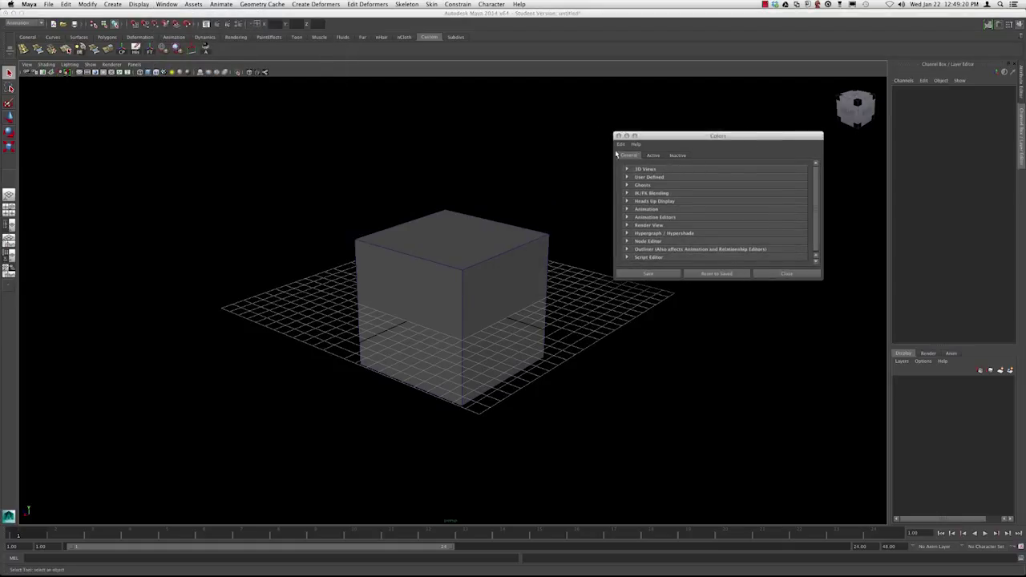
left_click(644, 170)
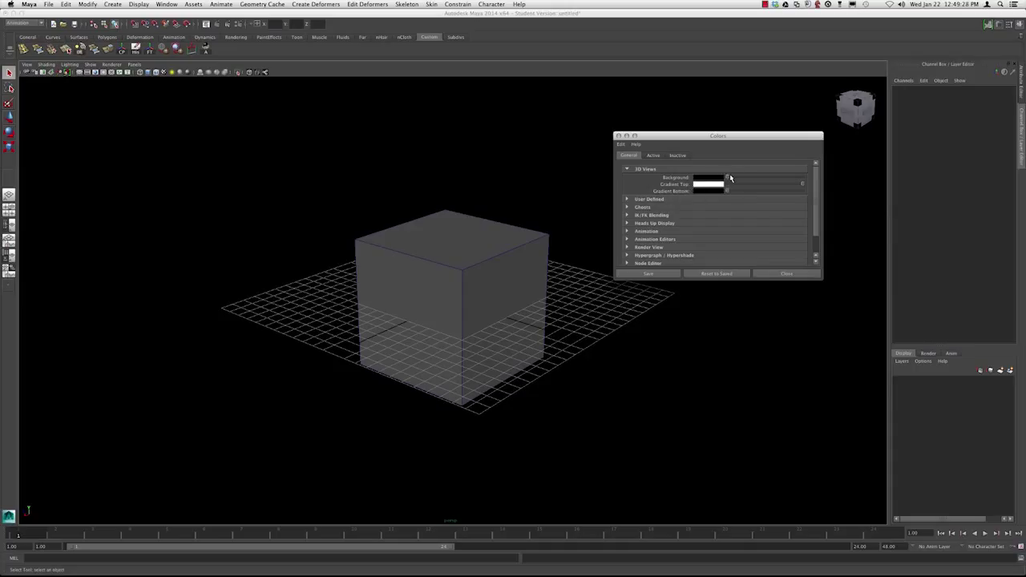
left_click_drag(728, 178, 703, 178)
left_click(670, 273)
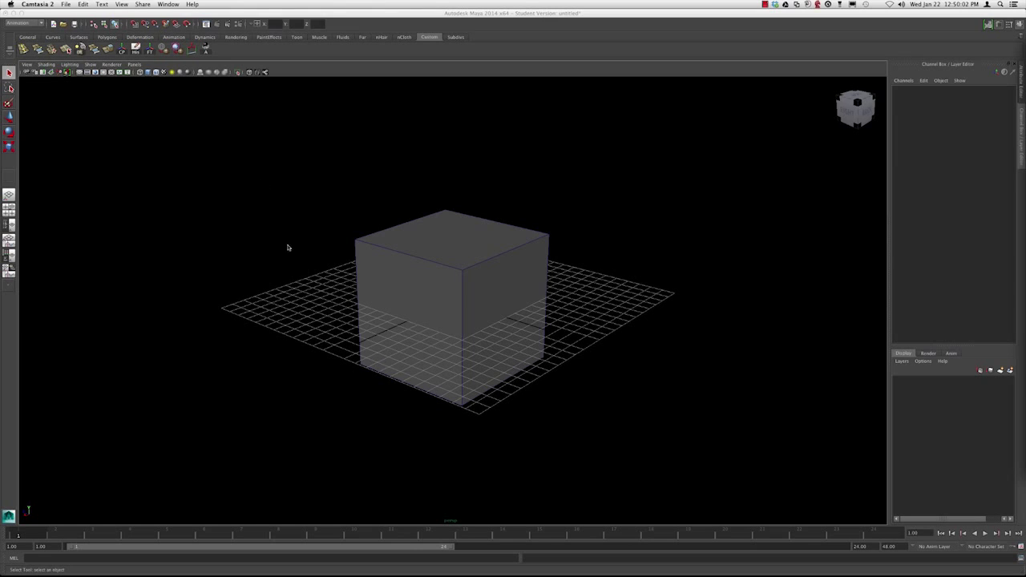
Tumble the perspective camera to a lower, more frontal view of the grey cube
left_click_drag(288, 247, 357, 243, "alt")
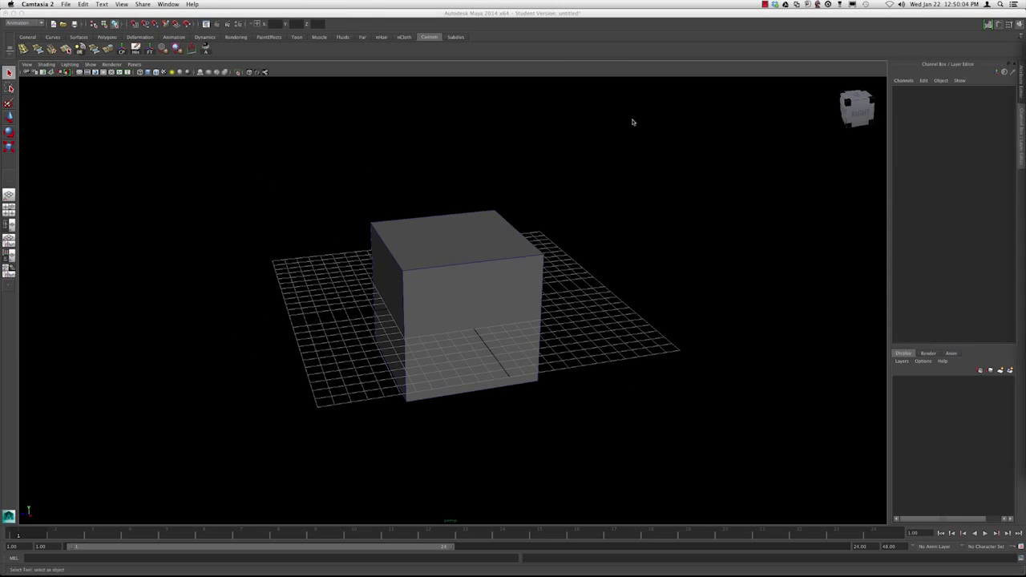